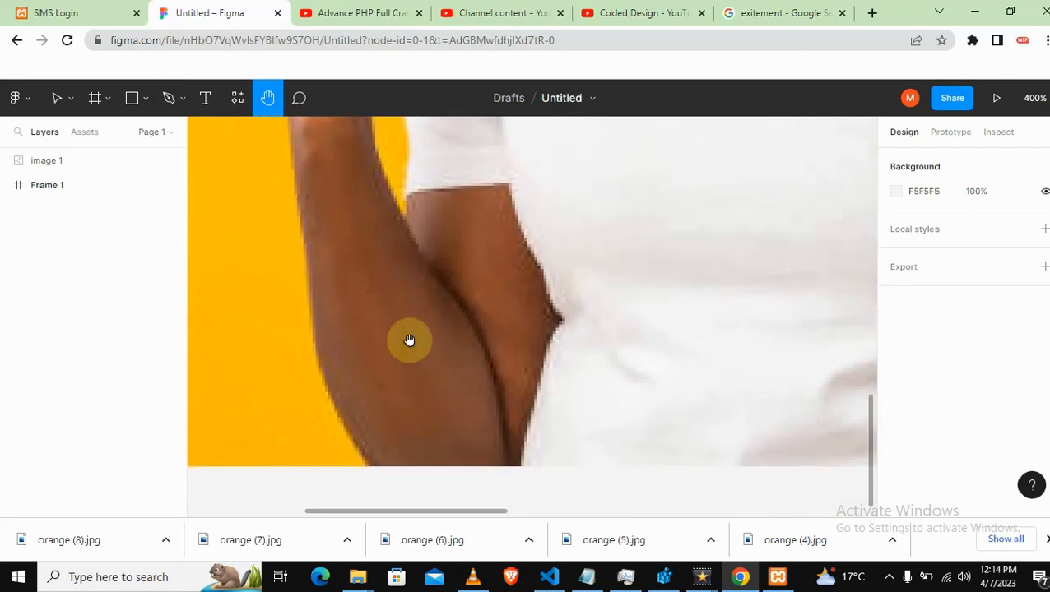
Start a Pen path at the image's bottom edge and trace the raised forearm's outer edge up to the side of the fist
{"action": "left_click", "coordinate": [169, 99]}
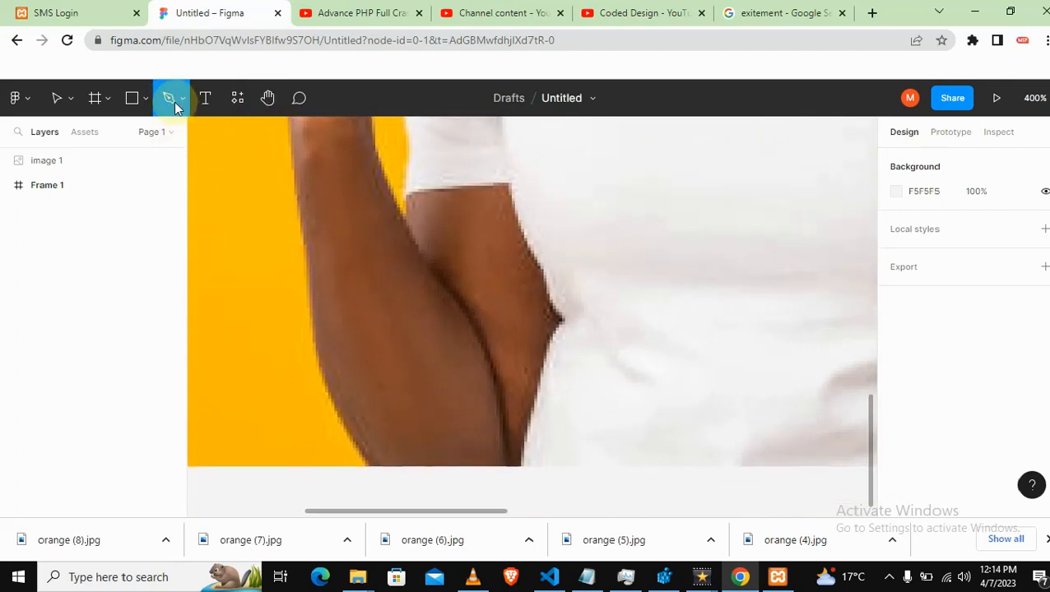
{"action": "left_click", "coordinate": [377, 466]}
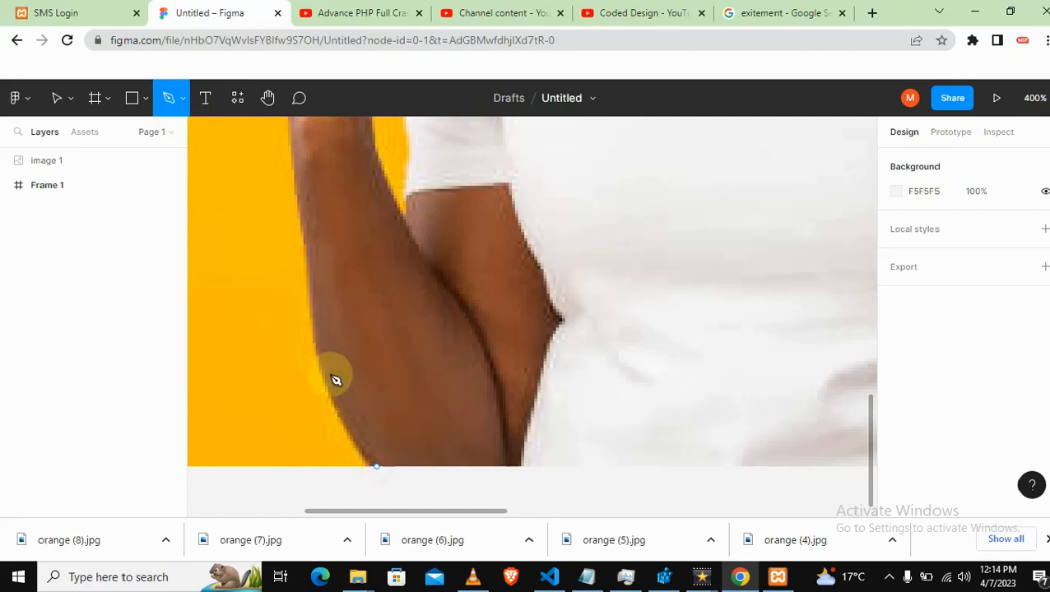
{"action": "left_click_drag", "start_coordinate": [318, 360], "coordinate": [311, 322]}
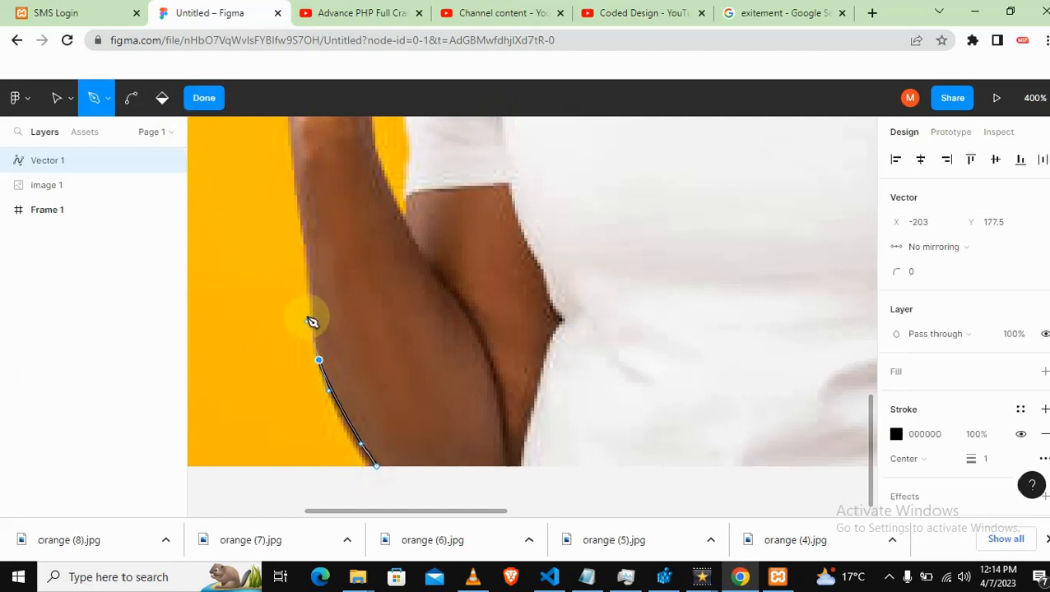
{"action": "left_click_drag", "start_coordinate": [300, 206], "coordinate": [297, 152]}
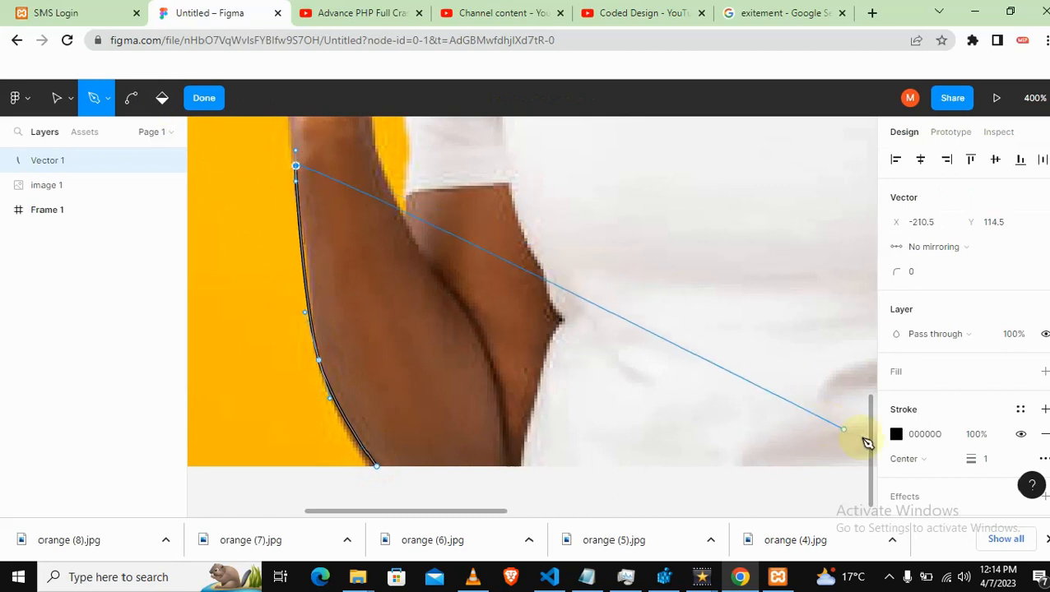
{"action": "left_click_drag", "start_coordinate": [872, 444], "coordinate": [862, 367]}
{"action": "left_click", "coordinate": [287, 306]}
{"action": "left_click", "coordinate": [264, 218]}
{"action": "left_click", "coordinate": [265, 199]}
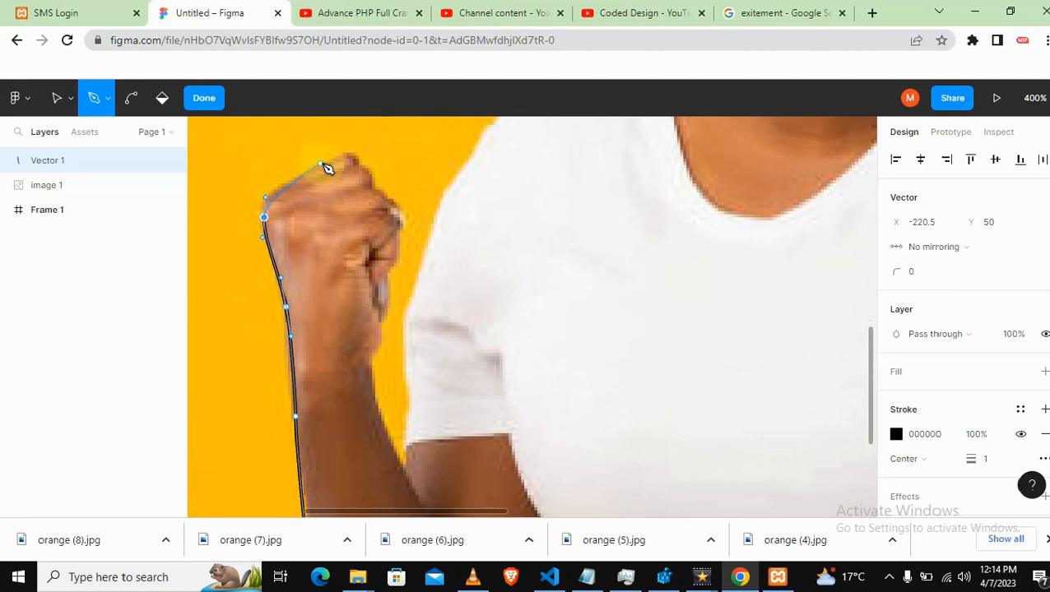
Continue the path over the knuckles and down the inner side of the fist to the wrist
{"action": "left_click_drag", "start_coordinate": [325, 165], "coordinate": [349, 148]}
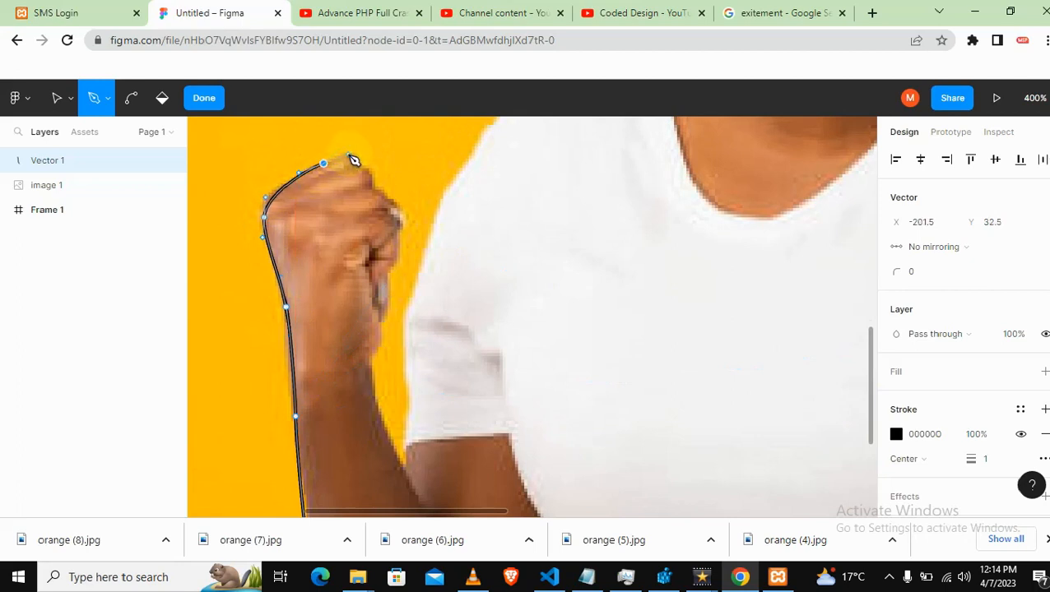
{"action": "left_click", "coordinate": [353, 164]}
{"action": "left_click", "coordinate": [395, 240]}
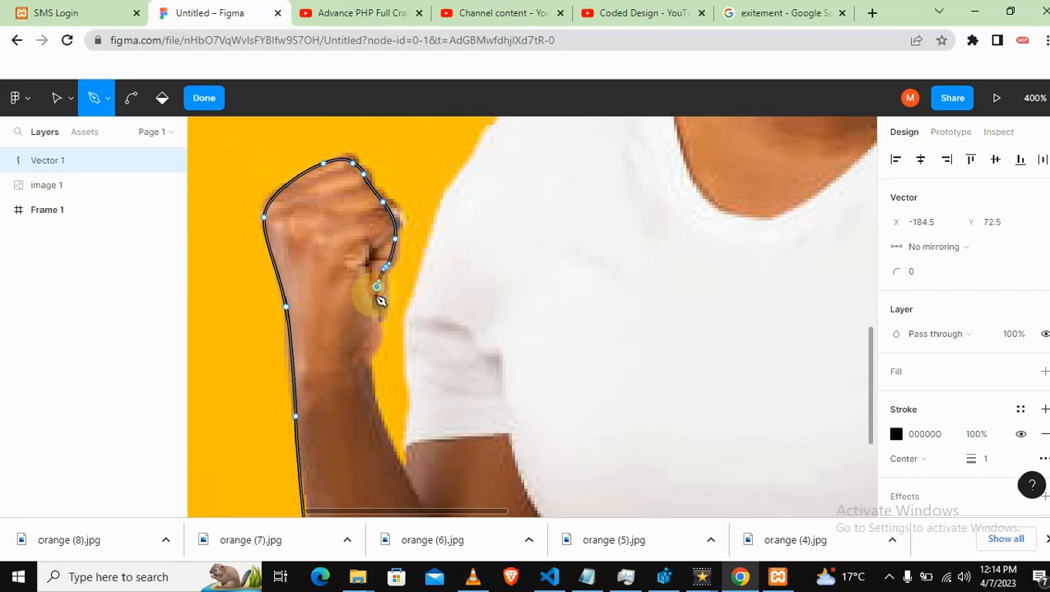
{"action": "left_click", "coordinate": [376, 286]}
{"action": "left_click", "coordinate": [375, 330]}
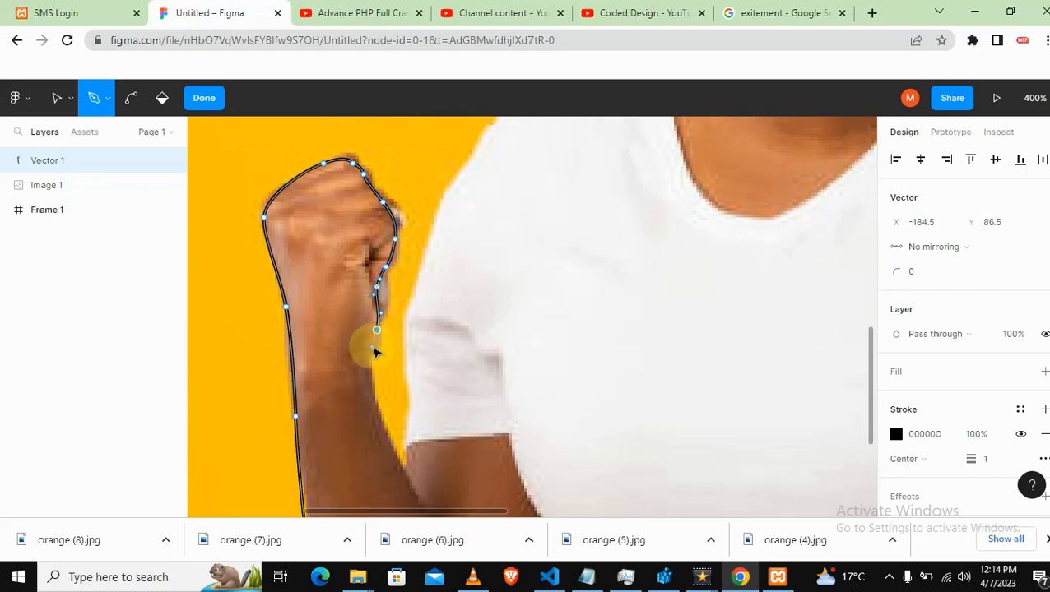
{"action": "left_click", "coordinate": [367, 359]}
Trace the inner forearm down to where it meets the sleeve, and follow the sleeve's outer edge up toward the shoulder
{"action": "left_click", "coordinate": [383, 424]}
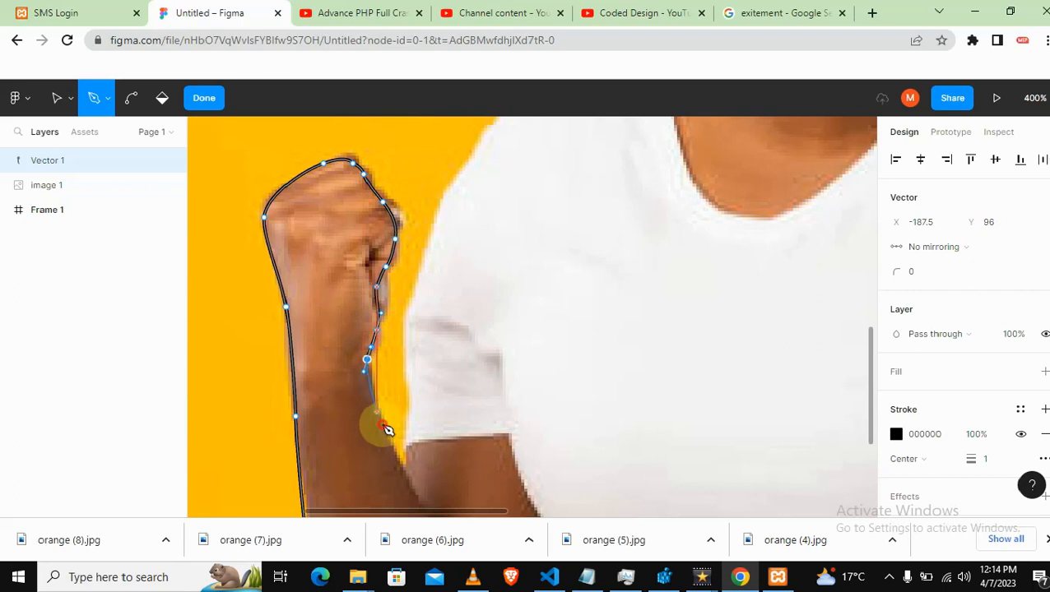
{"action": "left_click", "coordinate": [402, 468]}
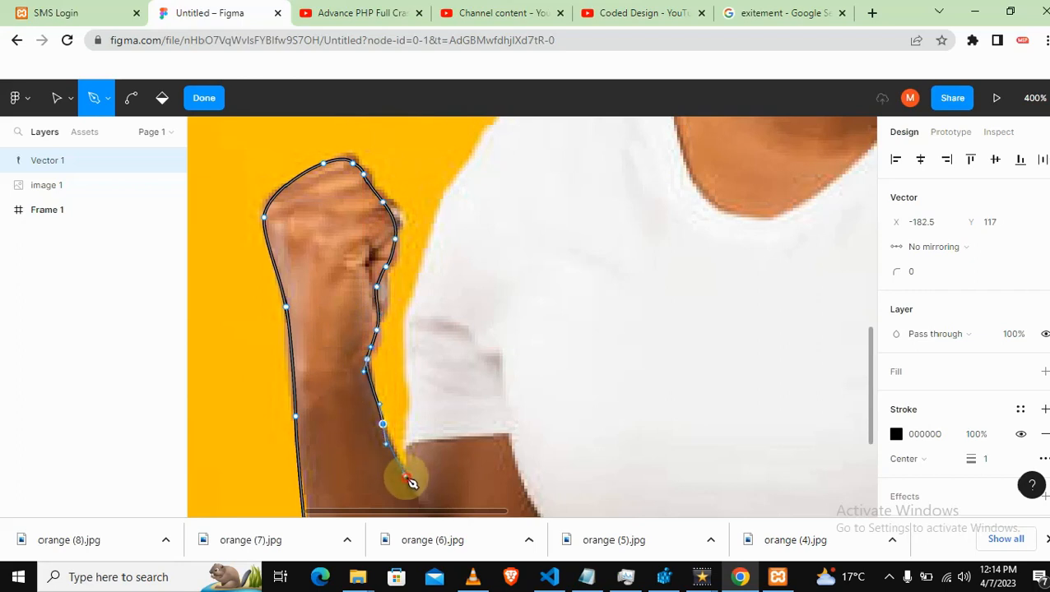
{"action": "left_click", "coordinate": [409, 418]}
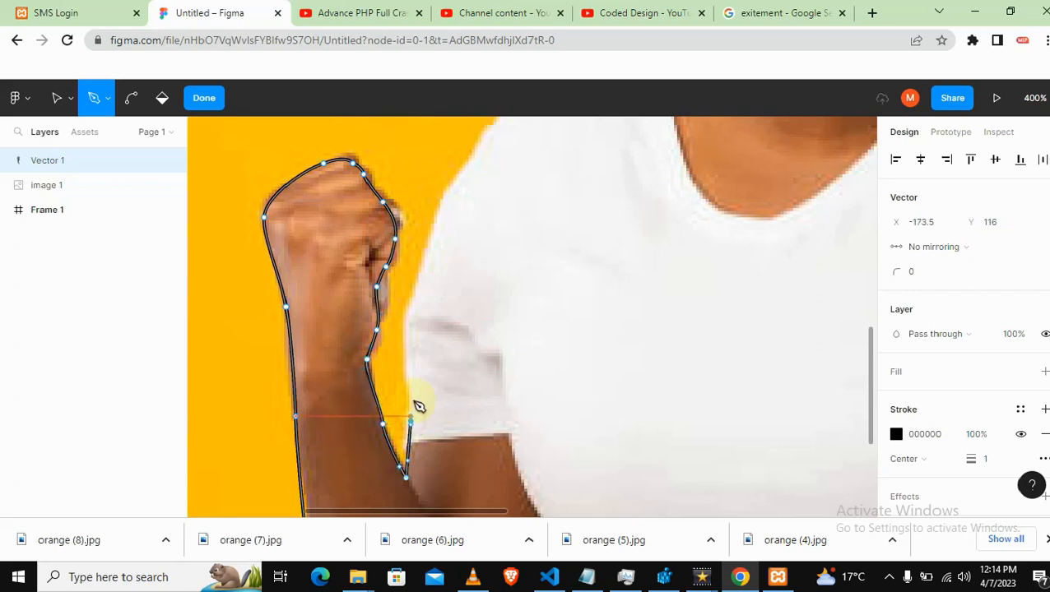
{"action": "left_click", "coordinate": [415, 307]}
{"action": "left_click_drag", "start_coordinate": [458, 183], "coordinate": [468, 171]}
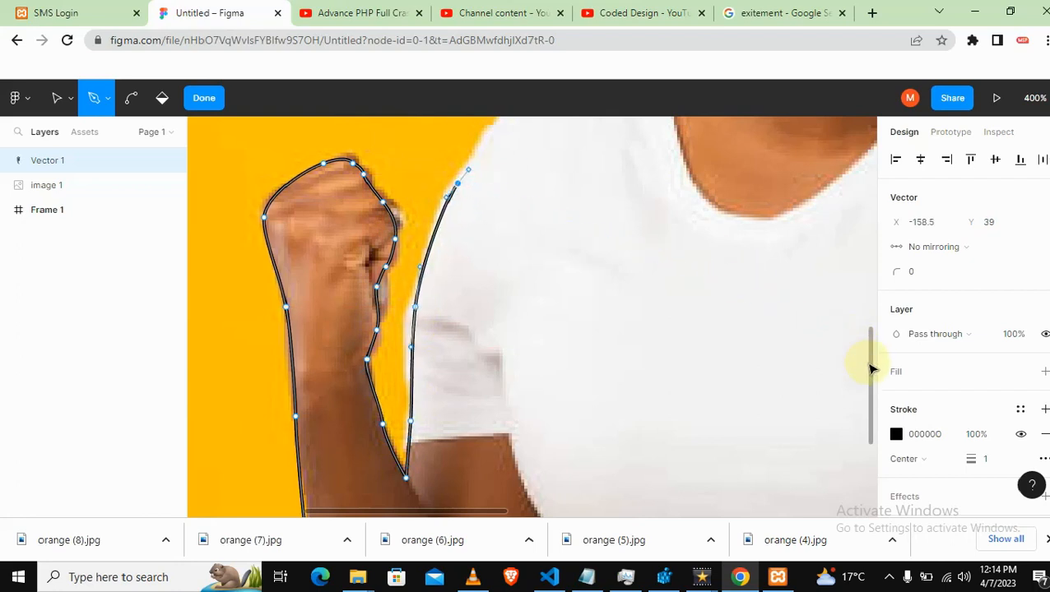
Extend the path along the T-shirt's shoulder line from the sleeve to the base of the neck
{"action": "scroll", "coordinate": [870, 345], "scroll_direction": "up", "scroll_amount": 5}
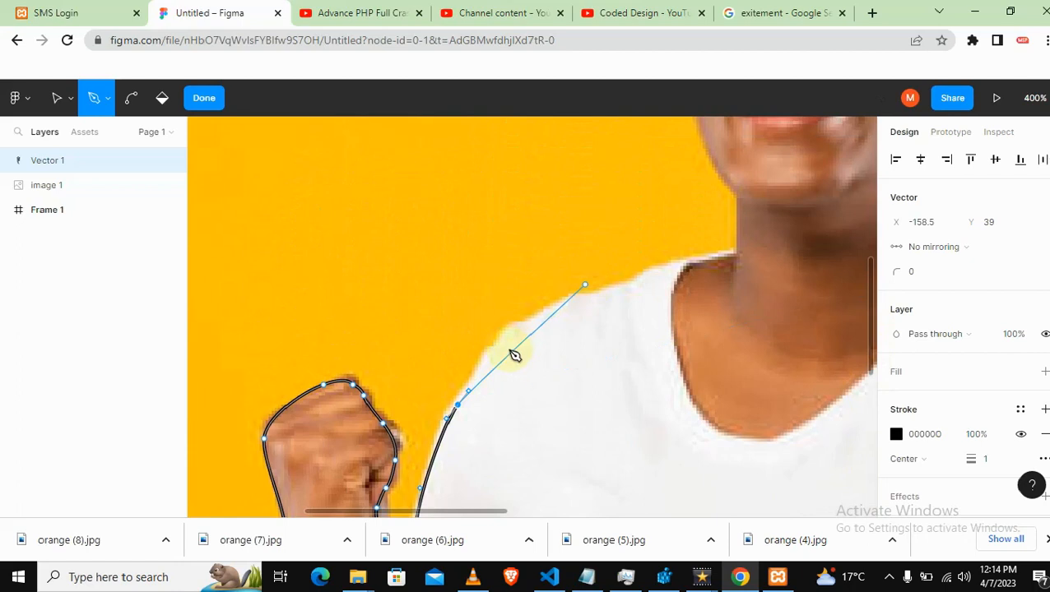
{"action": "left_click_drag", "start_coordinate": [502, 340], "coordinate": [528, 307]}
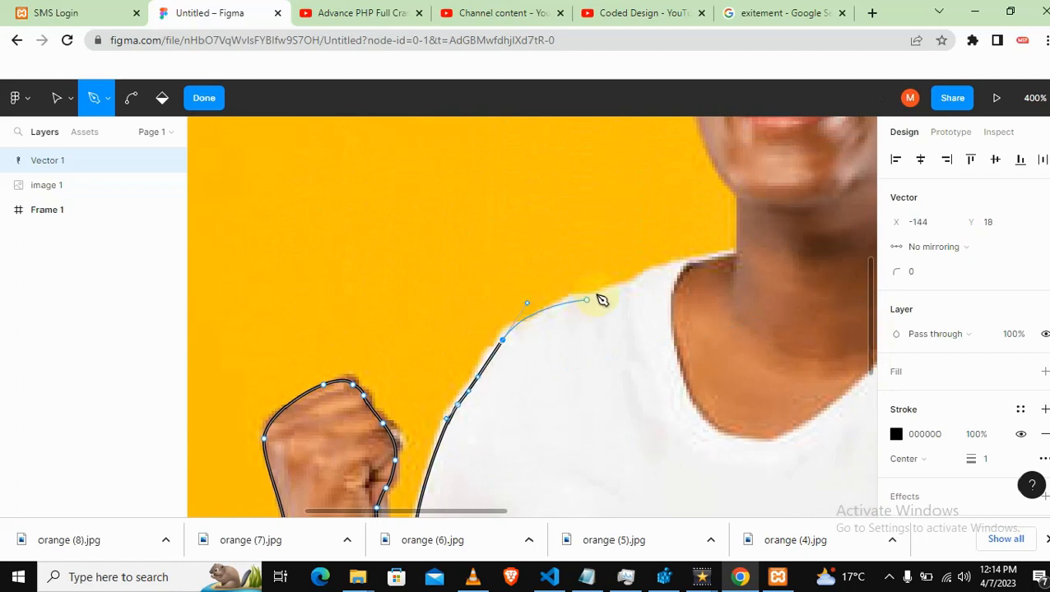
{"action": "left_click_drag", "start_coordinate": [614, 288], "coordinate": [642, 277]}
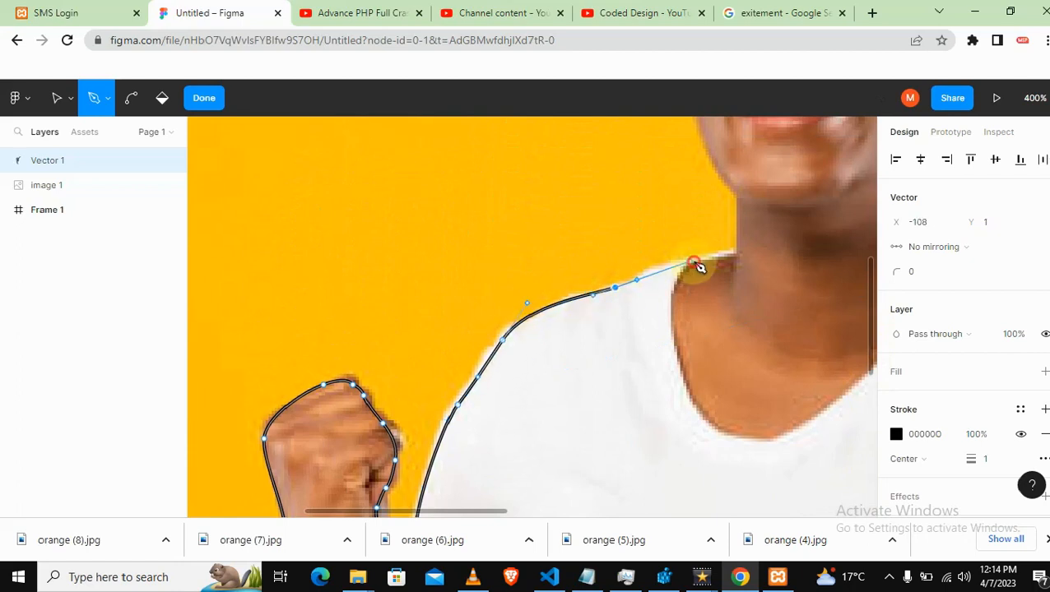
{"action": "left_click_drag", "start_coordinate": [732, 251], "coordinate": [741, 257]}
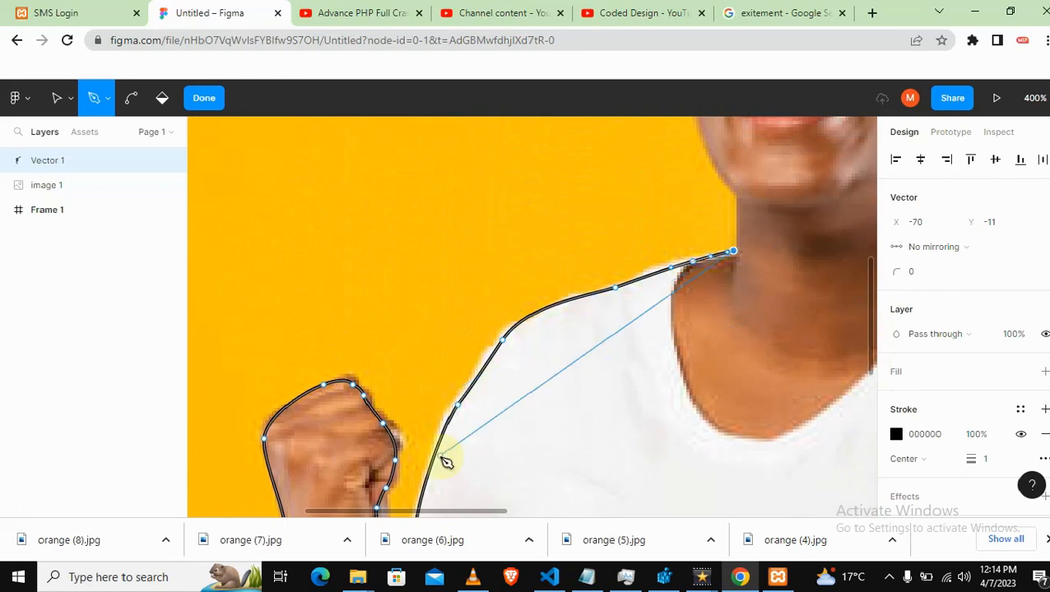
{"action": "left_click_drag", "start_coordinate": [444, 511], "coordinate": [549, 510]}
{"action": "scroll", "coordinate": [870, 283], "scroll_direction": "up", "scroll_amount": 3}
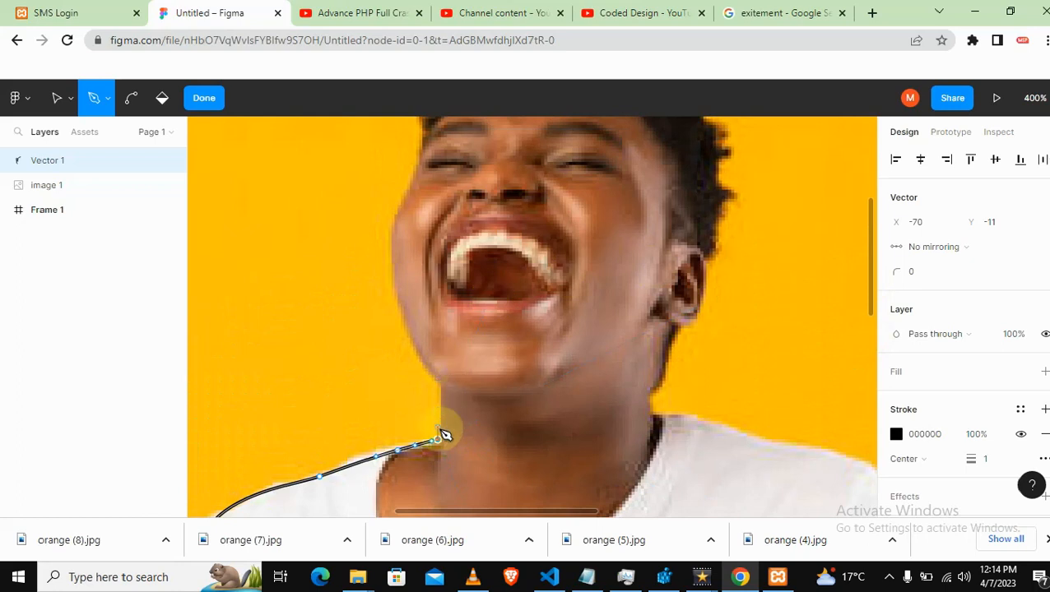
Undo the last neck-base anchors, re-place the corner, and trace up the neck and cheek to eye level
{"action": "key", "text": "ctrl+z"}
{"action": "key", "text": "ctrl+z"}
{"action": "left_click", "coordinate": [441, 445]}
{"action": "left_click", "coordinate": [440, 384]}
{"action": "left_click_drag", "start_coordinate": [398, 301], "coordinate": [397, 261]}
{"action": "left_click_drag", "start_coordinate": [398, 219], "coordinate": [398, 203]}
{"action": "left_click_drag", "start_coordinate": [417, 163], "coordinate": [419, 149]}
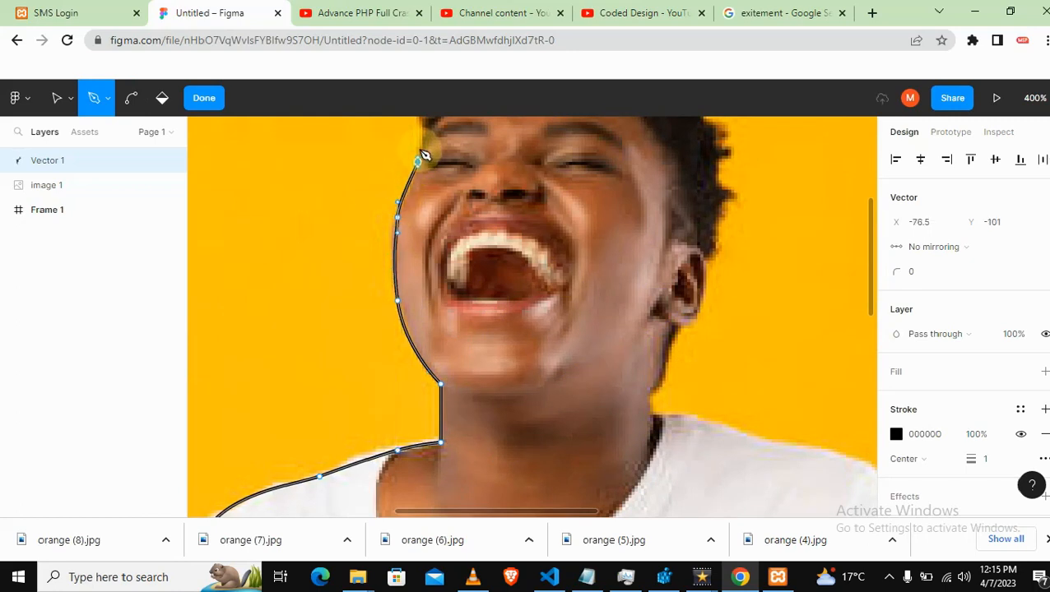
Trace from the temple up the hair's edge above the forehead with closely spaced anchors, working at 800% zoom
{"action": "left_click_drag", "start_coordinate": [871, 293], "coordinate": [693, 204]}
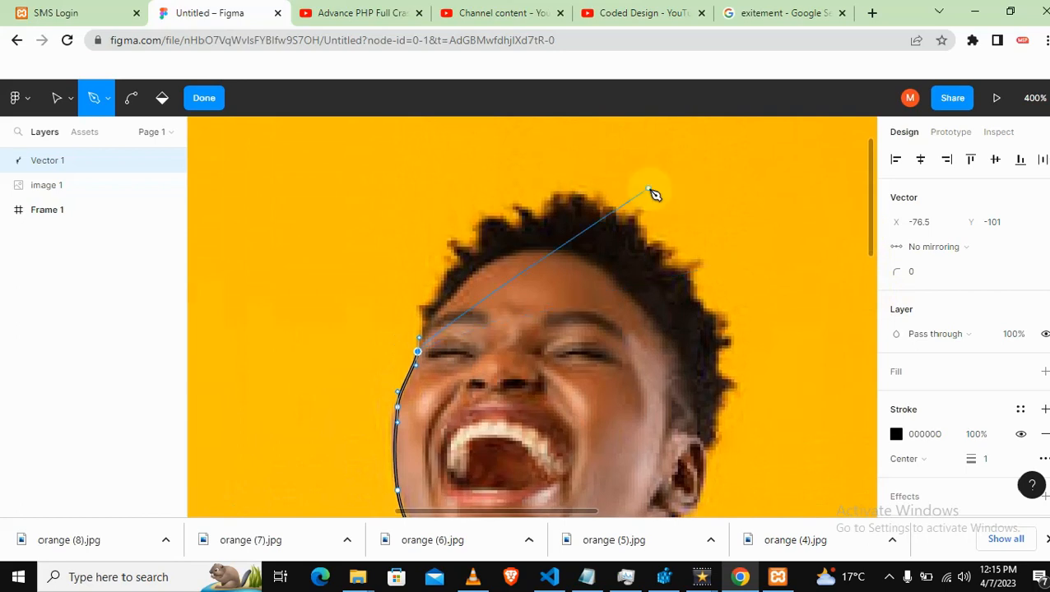
{"action": "key", "text": "ctrl+plus"}
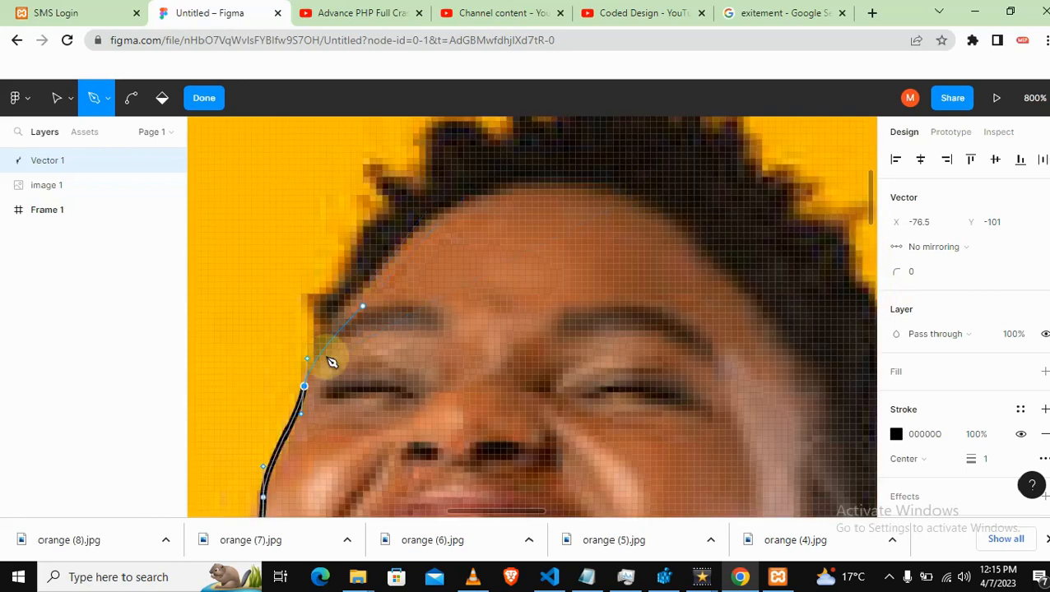
{"action": "left_click_drag", "start_coordinate": [311, 300], "coordinate": [335, 282]}
{"action": "left_click", "coordinate": [382, 176]}
{"action": "left_click_drag", "start_coordinate": [407, 182], "coordinate": [418, 171]}
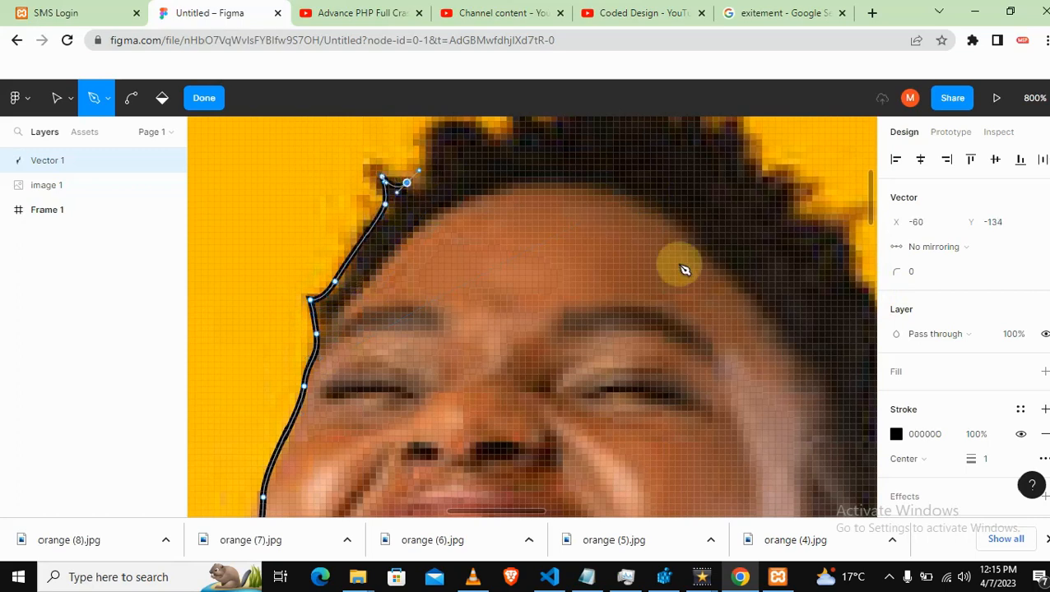
Continue the path over the crown, following the wavy outline of the curls to the far side of the head
{"action": "scroll", "coordinate": [875, 202], "scroll_direction": "up", "scroll_amount": 5}
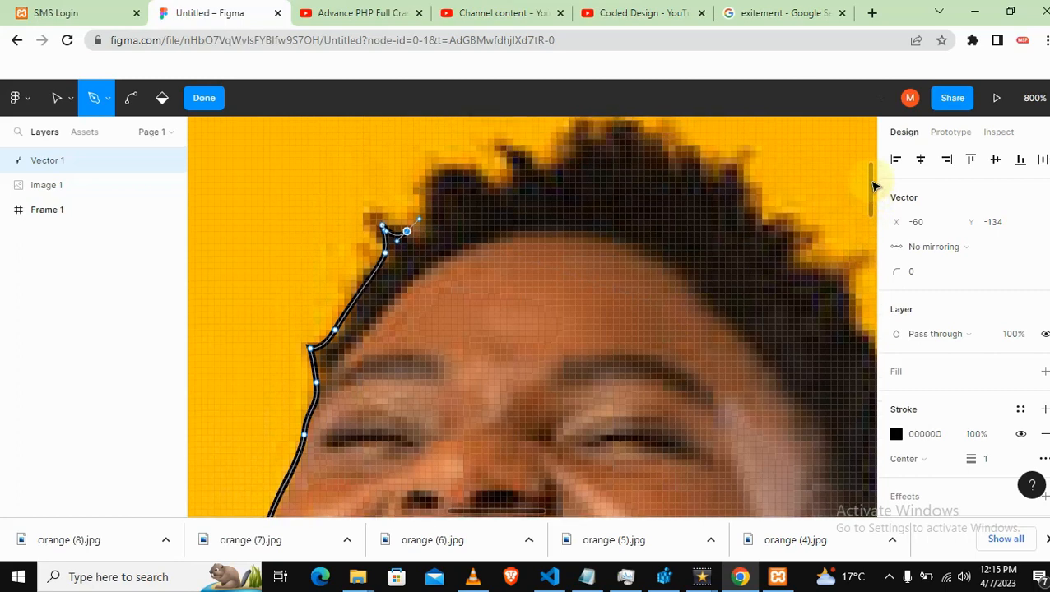
{"action": "mouse_move", "coordinate": [434, 363]}
{"action": "left_mouse_down"}
{"action": "mouse_move", "coordinate": [438, 347]}
{"action": "mouse_move", "coordinate": [469, 342]}
{"action": "mouse_move", "coordinate": [501, 353]}
{"action": "mouse_move", "coordinate": [518, 329]}
{"action": "mouse_move", "coordinate": [553, 337]}
{"action": "mouse_move", "coordinate": [577, 312]}
{"action": "mouse_move", "coordinate": [612, 325]}
{"action": "left_mouse_up"}
{"action": "mouse_move", "coordinate": [628, 326]}
{"action": "left_mouse_down"}
{"action": "mouse_move", "coordinate": [707, 342]}
{"action": "mouse_move", "coordinate": [730, 362]}
{"action": "left_mouse_up"}
{"action": "left_click", "coordinate": [662, 327]}
{"action": "left_click", "coordinate": [767, 394]}
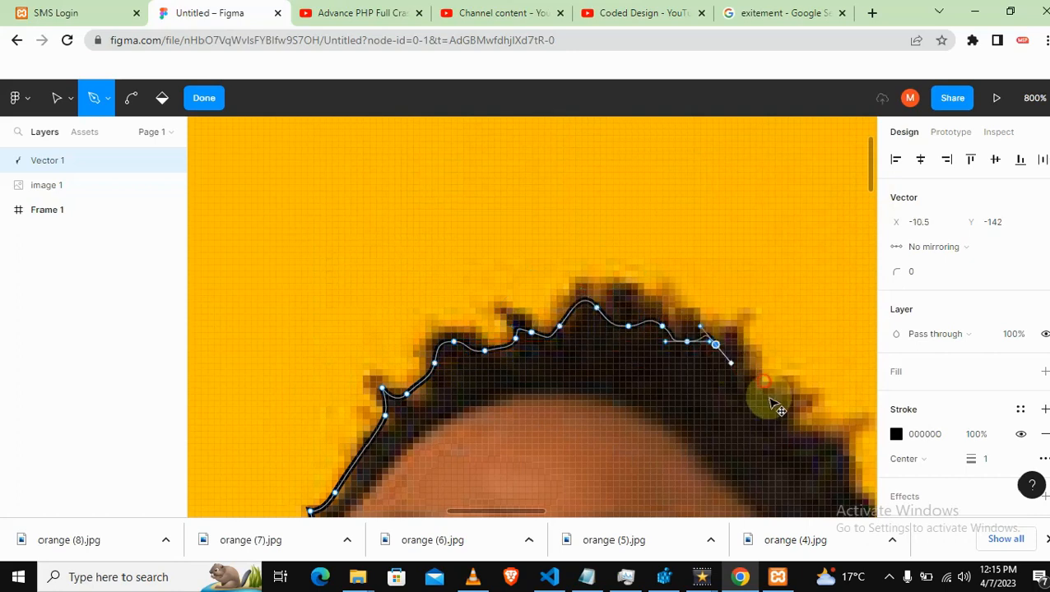
Trace the hair outline down the far side of the head to the top of the ear
{"action": "left_click_drag", "start_coordinate": [518, 514], "coordinate": [562, 512]}
{"action": "mouse_move", "coordinate": [480, 399]}
{"action": "left_mouse_down"}
{"action": "mouse_move", "coordinate": [496, 441]}
{"action": "mouse_move", "coordinate": [531, 458]}
{"action": "left_mouse_up"}
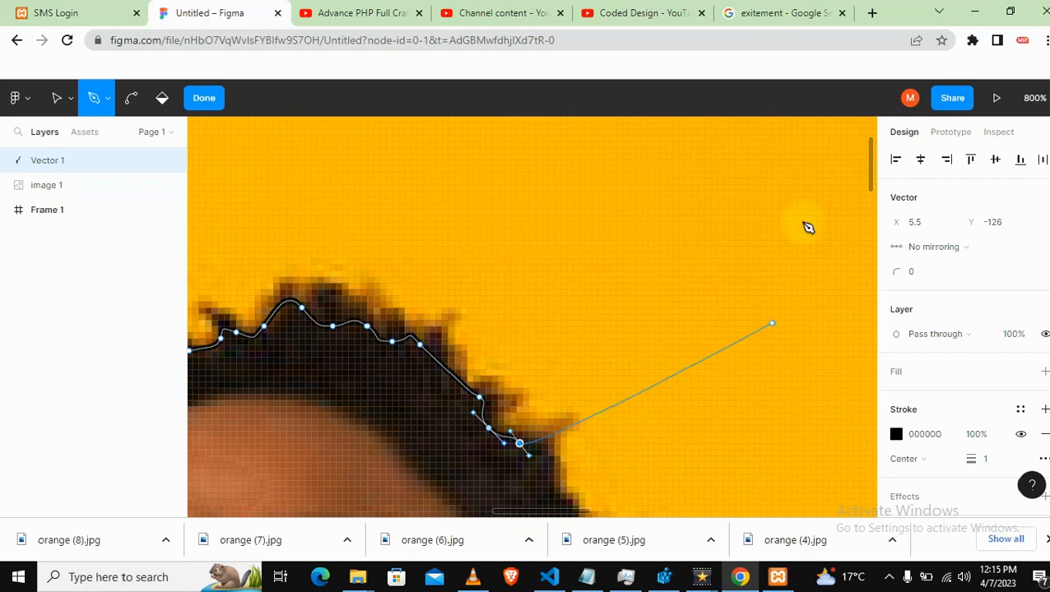
{"action": "scroll", "coordinate": [871, 182], "scroll_direction": "down", "scroll_amount": 3}
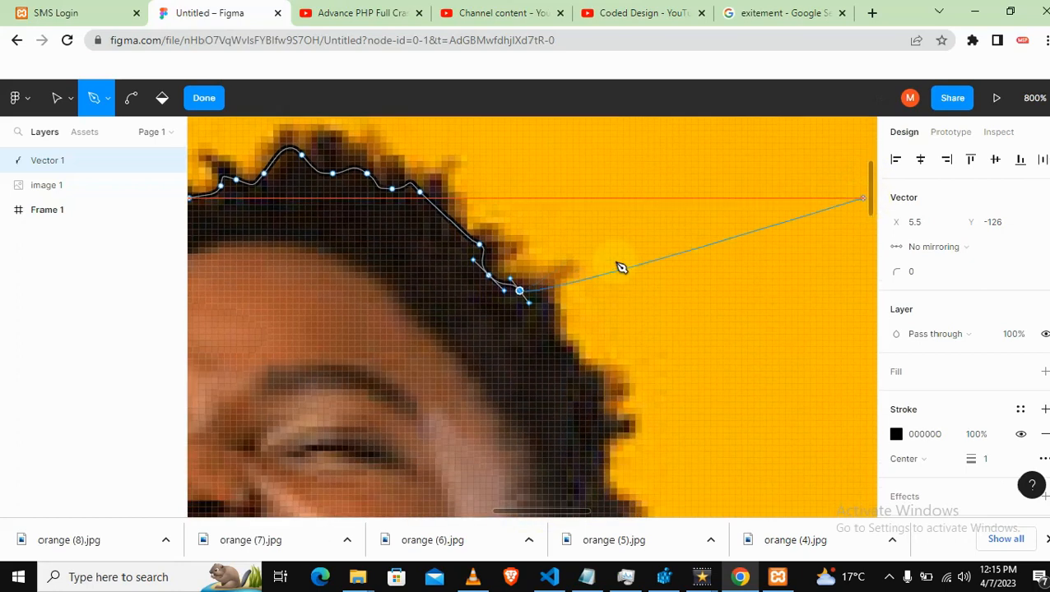
{"action": "left_click_drag", "start_coordinate": [542, 322], "coordinate": [600, 420]}
{"action": "scroll", "coordinate": [869, 206], "scroll_direction": "down", "scroll_amount": 3}
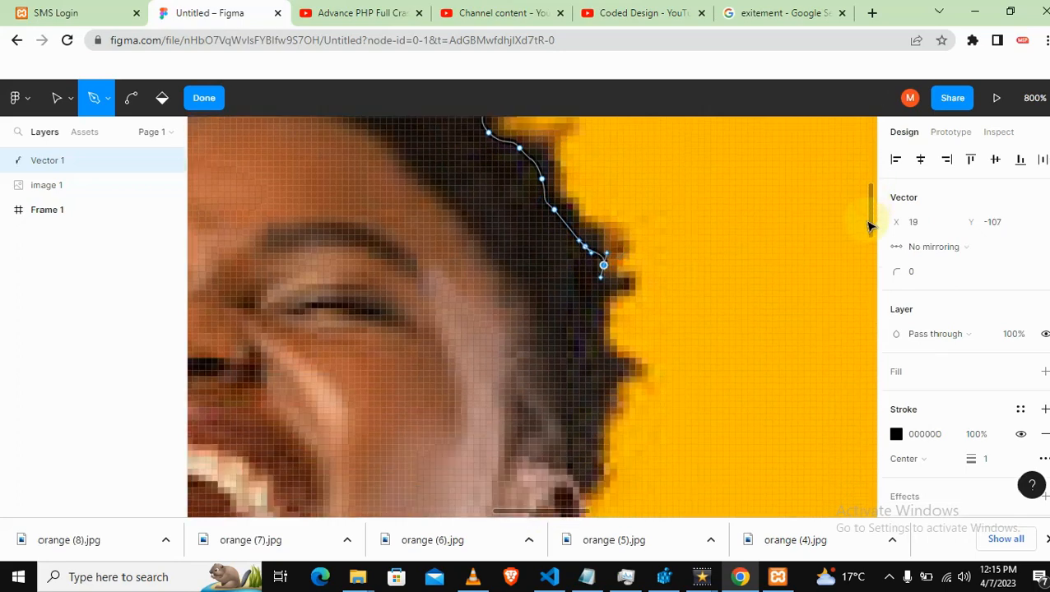
{"action": "mouse_move", "coordinate": [594, 301]}
{"action": "left_mouse_down"}
{"action": "mouse_move", "coordinate": [603, 356]}
{"action": "mouse_move", "coordinate": [586, 453]}
{"action": "left_mouse_up"}
{"action": "left_click", "coordinate": [577, 471]}
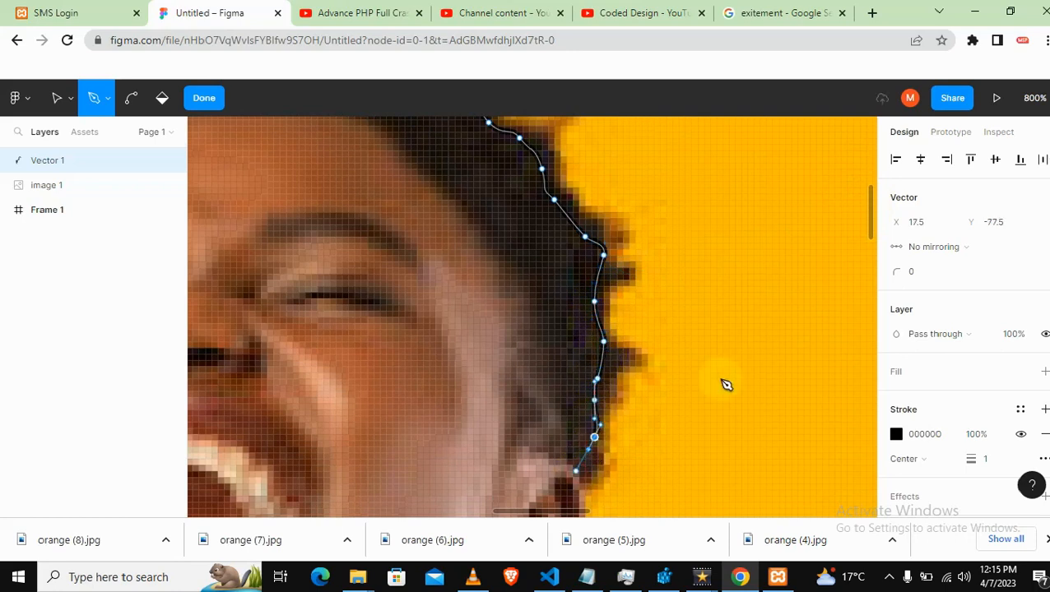
Trace the outer curve of the ear and continue down the hair edge behind the jaw
{"action": "scroll", "coordinate": [871, 252], "scroll_direction": "down", "scroll_amount": 5}
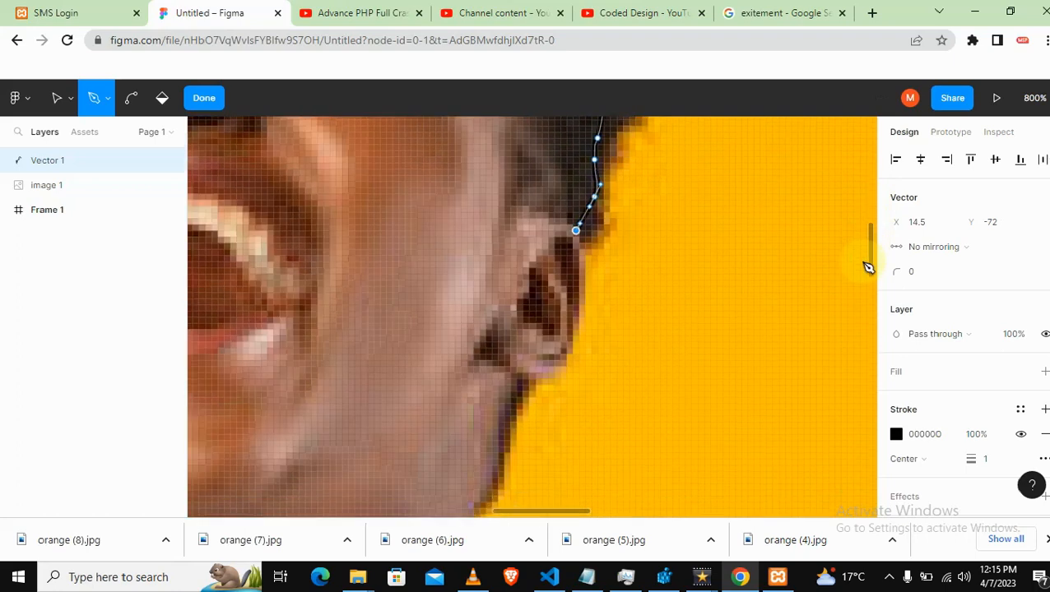
{"action": "left_click", "coordinate": [576, 317]}
{"action": "left_click_drag", "start_coordinate": [561, 360], "coordinate": [558, 359]}
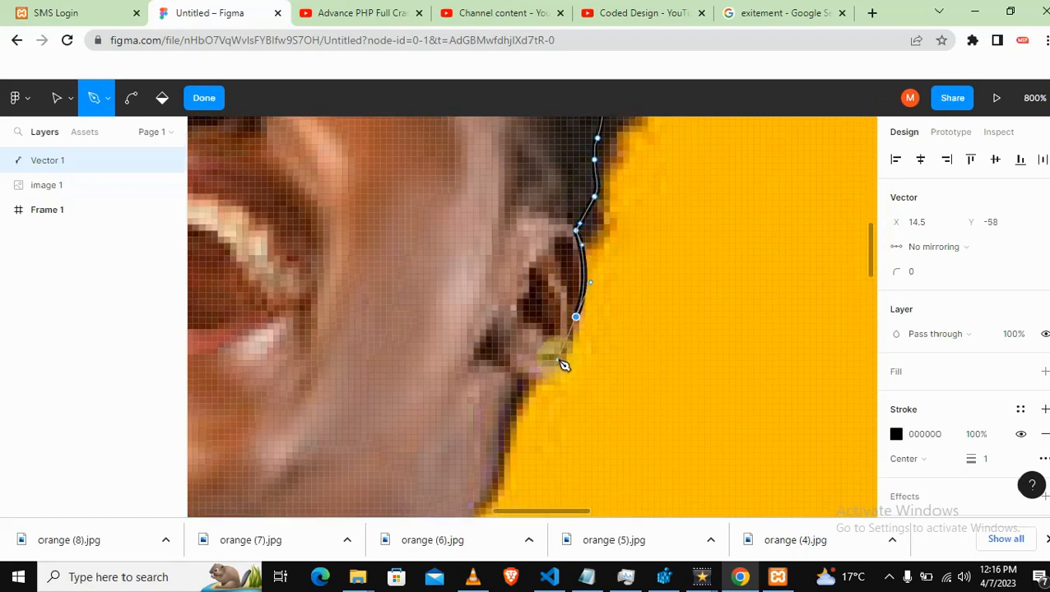
{"action": "left_click", "coordinate": [532, 372]}
{"action": "left_click_drag", "start_coordinate": [507, 390], "coordinate": [501, 405]}
{"action": "left_click_drag", "start_coordinate": [498, 453], "coordinate": [494, 465]}
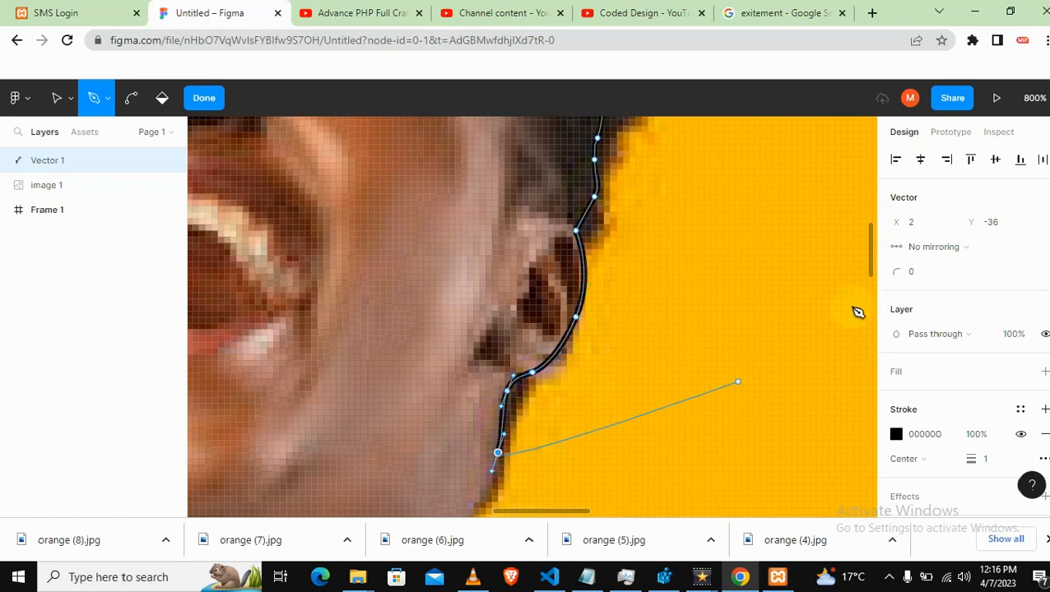
Trace down the hair edge and neck to the shirt collar, start along the shoulder, and remove the stray anchor over the background
{"action": "scroll", "coordinate": [873, 255], "scroll_direction": "down", "scroll_amount": 5}
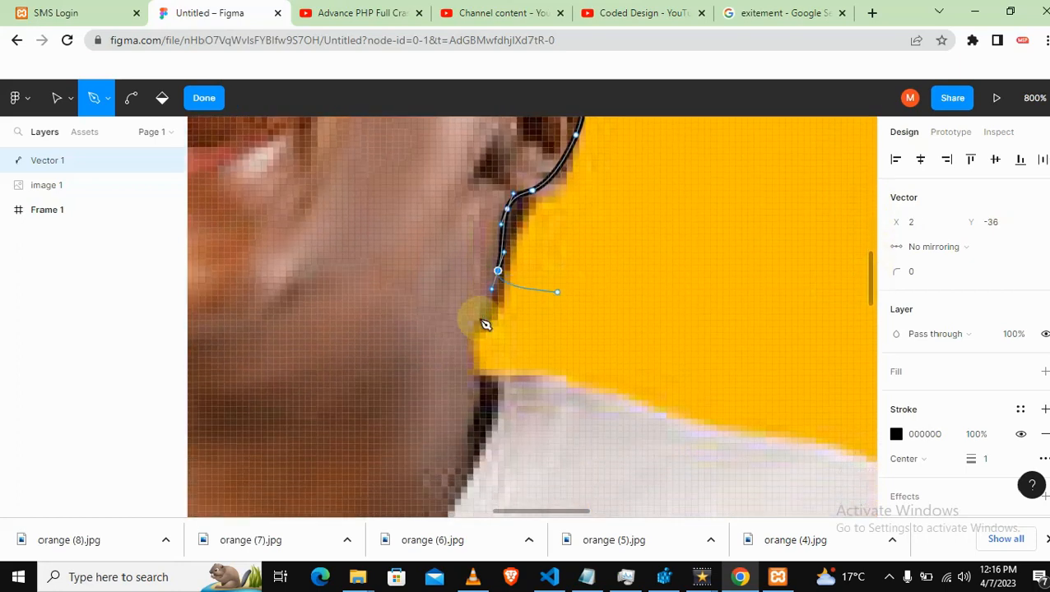
{"action": "mouse_move", "coordinate": [466, 338]}
{"action": "left_mouse_down"}
{"action": "mouse_move", "coordinate": [474, 381]}
{"action": "mouse_move", "coordinate": [545, 382]}
{"action": "left_mouse_up"}
{"action": "left_click_drag", "start_coordinate": [646, 411], "coordinate": [685, 424]}
{"action": "left_click", "coordinate": [698, 321]}
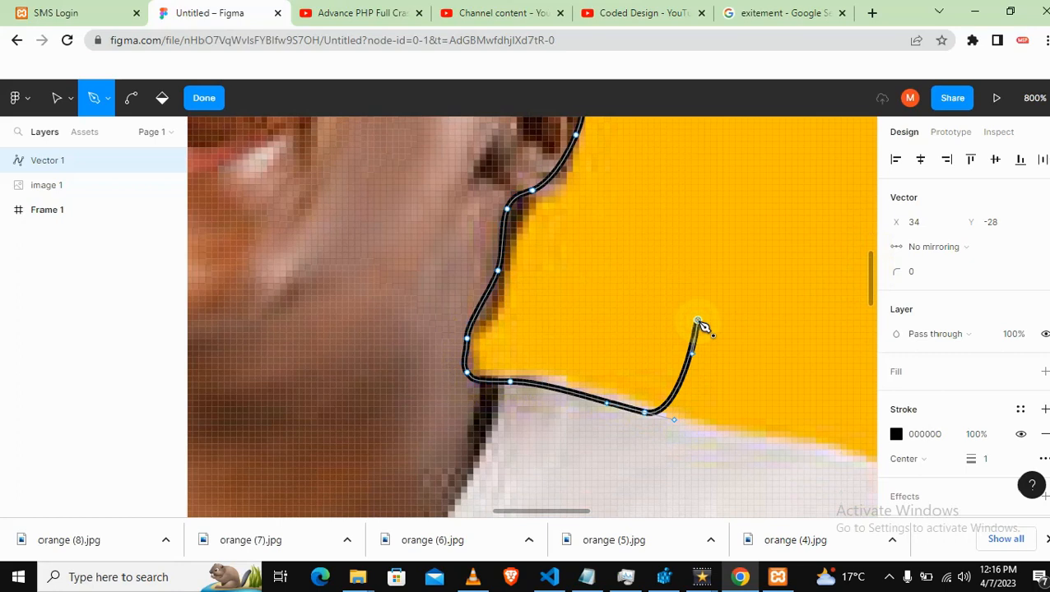
{"action": "key", "text": "minus"}
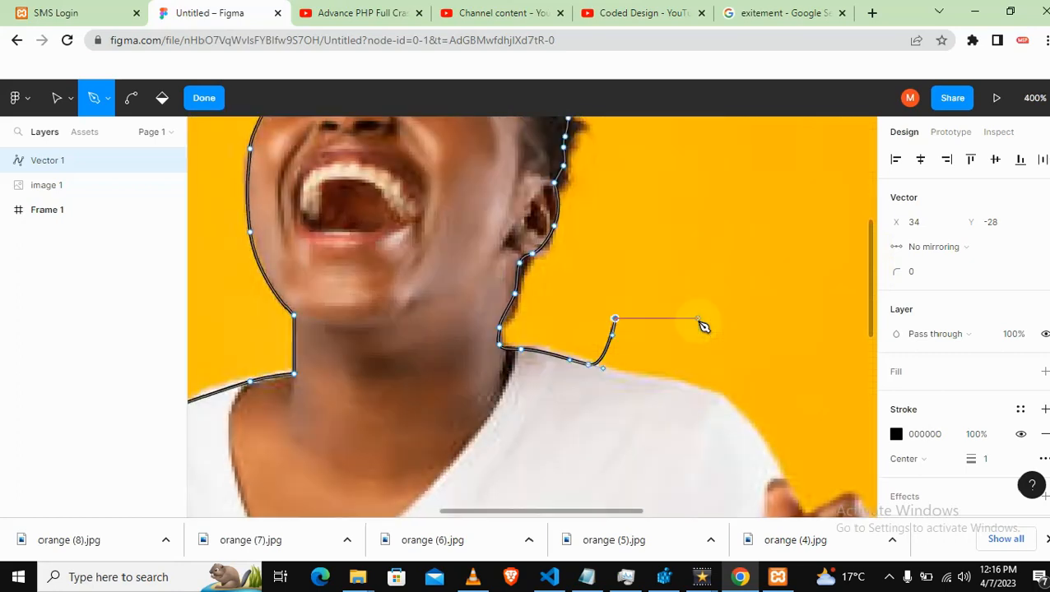
{"action": "key", "text": "ctrl+z"}
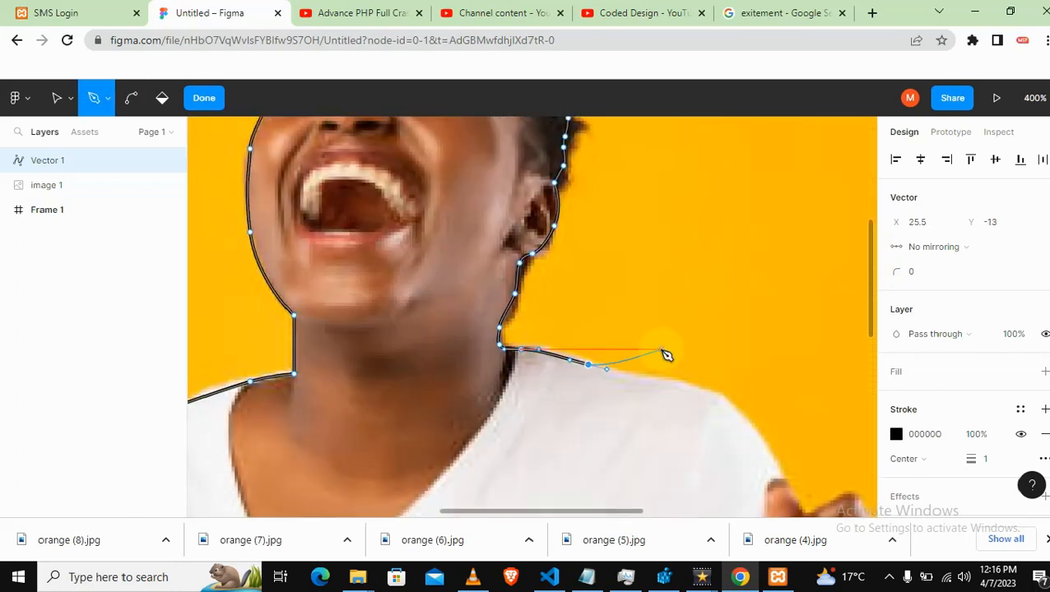
Continue the path along the shoulder and down the outer curve of the sleeve to the tip of the raised thumb
{"action": "left_click", "coordinate": [674, 382]}
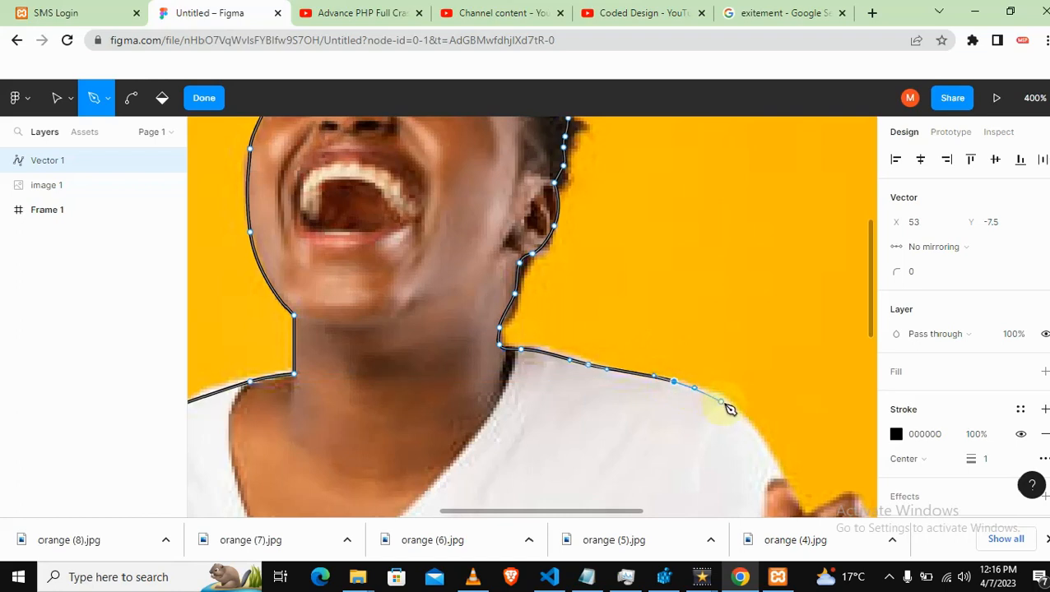
{"action": "left_click", "coordinate": [733, 409]}
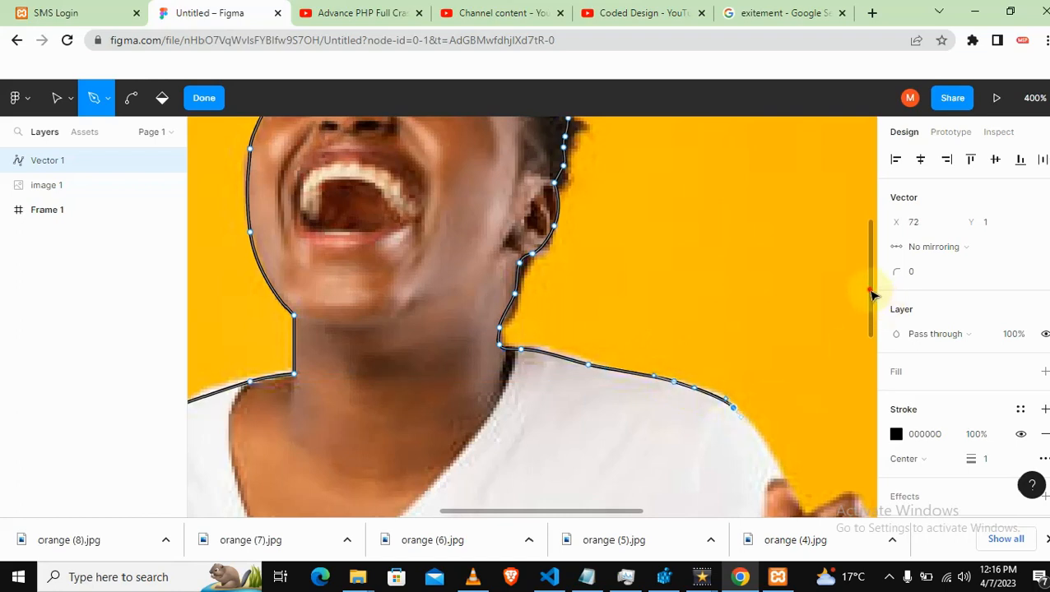
{"action": "scroll", "coordinate": [872, 295], "scroll_direction": "down", "scroll_amount": 4}
{"action": "left_click_drag", "start_coordinate": [605, 516], "coordinate": [685, 505]}
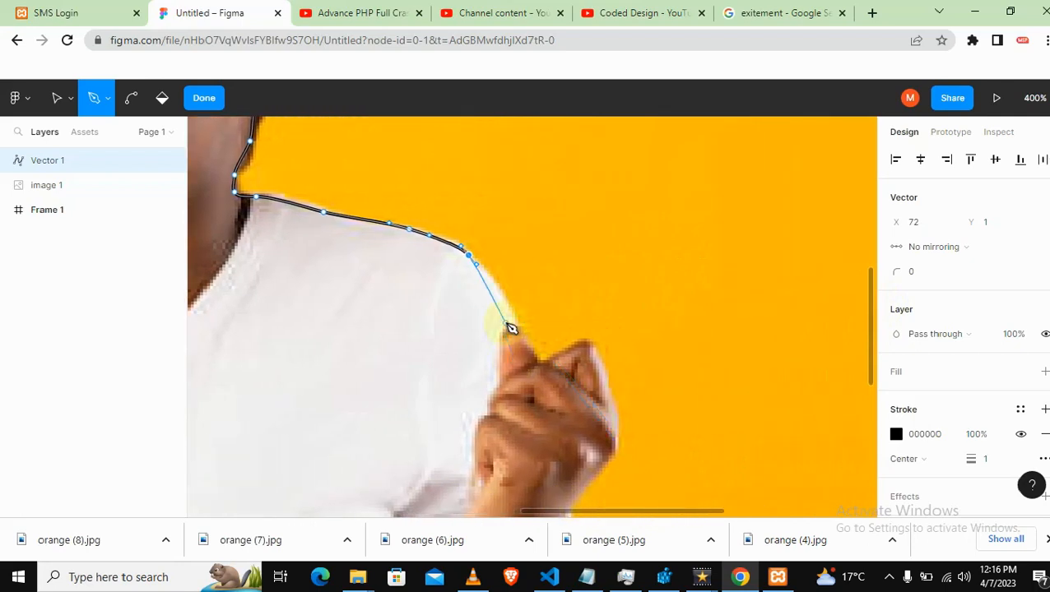
{"action": "left_click", "coordinate": [504, 302]}
{"action": "left_click", "coordinate": [509, 325]}
Trace around the raised fist, from the thumb over the bent finger and down the outer side of the hand
{"action": "left_click", "coordinate": [525, 342]}
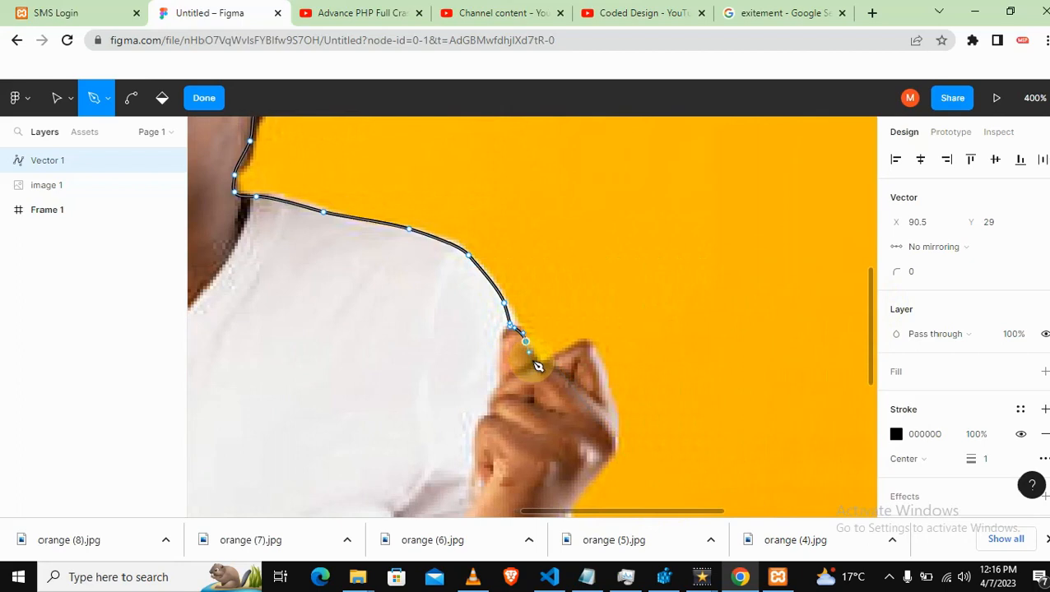
{"action": "left_click", "coordinate": [532, 362]}
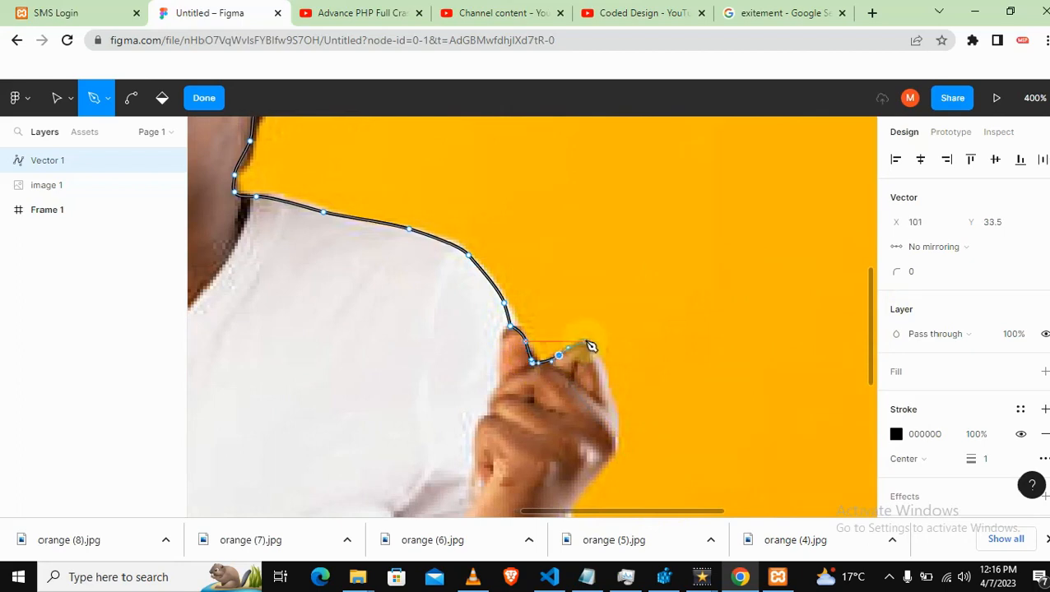
{"action": "left_click_drag", "start_coordinate": [596, 352], "coordinate": [606, 380]}
{"action": "left_click", "coordinate": [606, 384]}
{"action": "scroll", "coordinate": [867, 338], "scroll_direction": "down", "scroll_amount": 5}
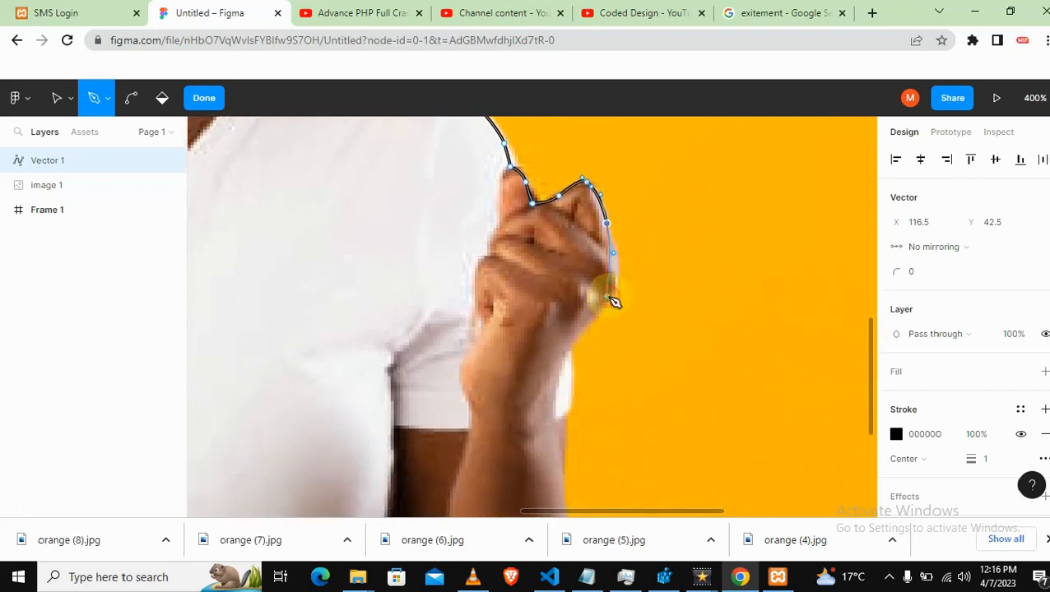
{"action": "left_click", "coordinate": [607, 296]}
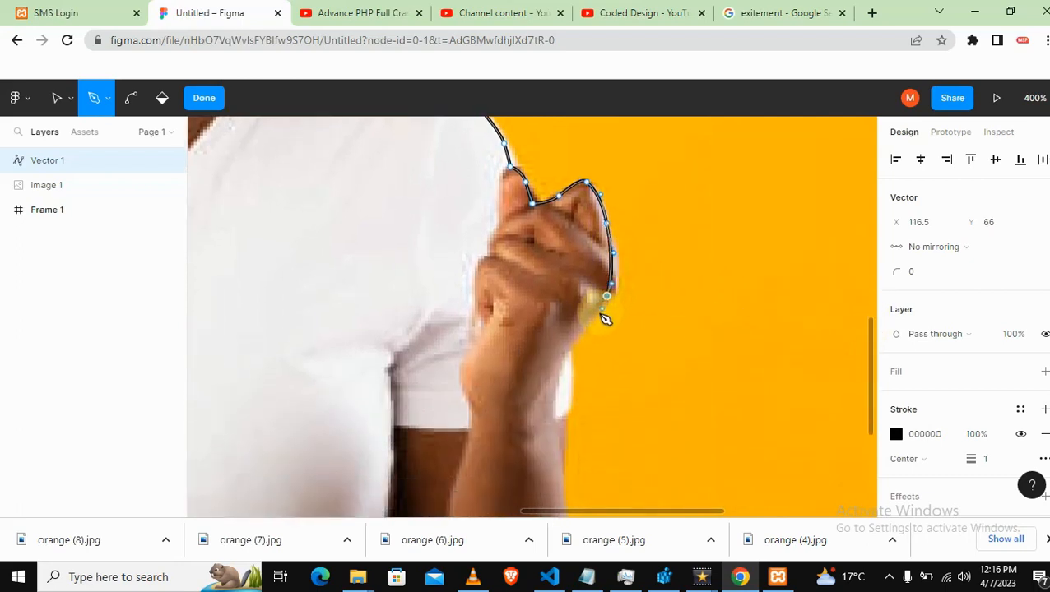
Extend the path from the fist down the wrist, past the sleeve edge and along the outer arm to the elbow
{"action": "left_click", "coordinate": [568, 352]}
{"action": "left_click_drag", "start_coordinate": [568, 399], "coordinate": [567, 430]}
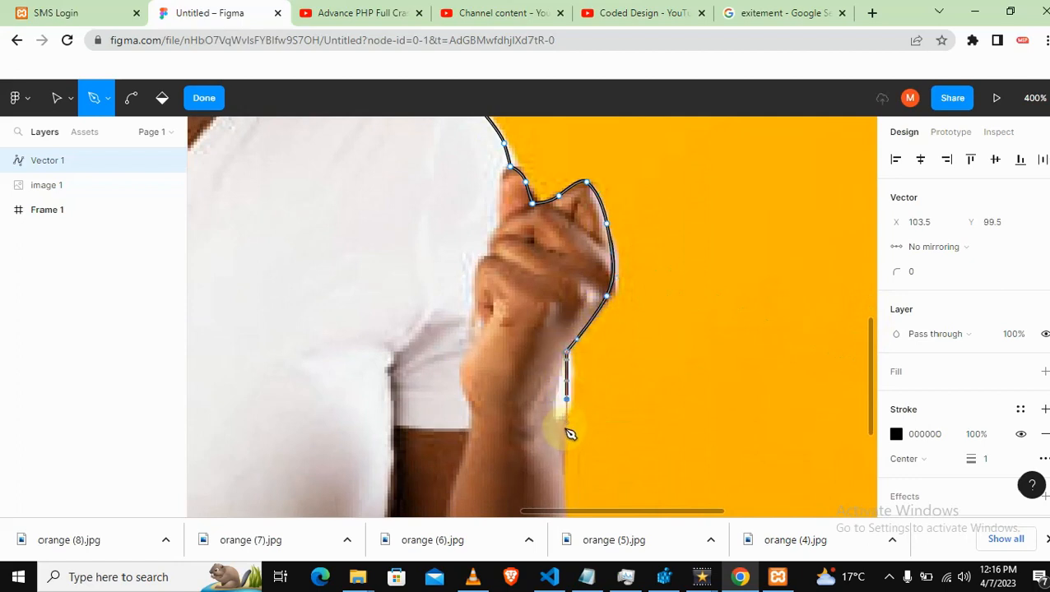
{"action": "left_click_drag", "start_coordinate": [870, 365], "coordinate": [857, 423]}
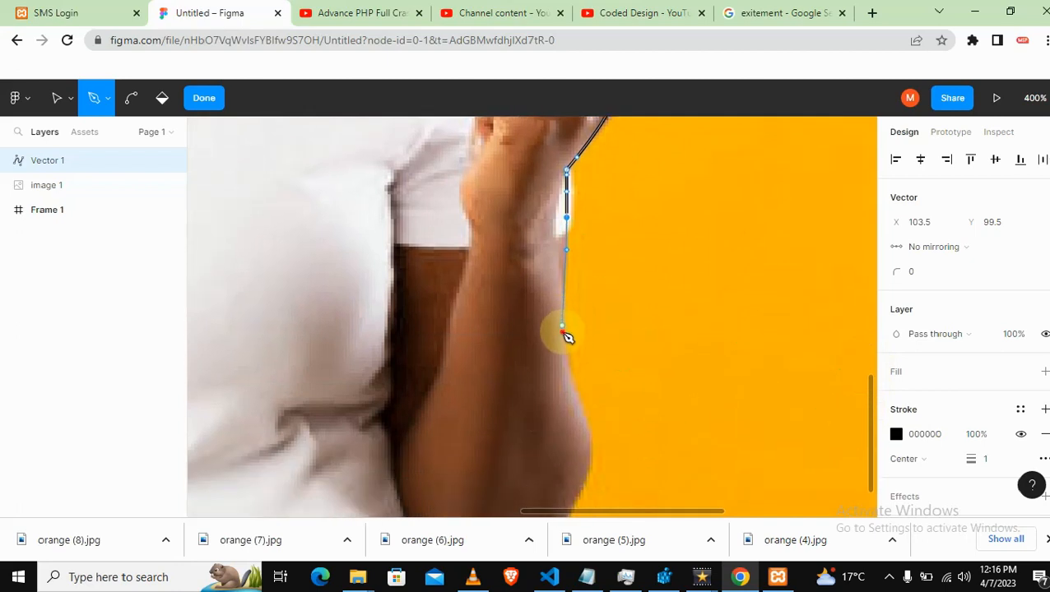
{"action": "left_click_drag", "start_coordinate": [563, 332], "coordinate": [567, 369]}
{"action": "left_click_drag", "start_coordinate": [585, 436], "coordinate": [586, 461]}
Trace the underside of the elbow down to the lower edge of the photo
{"action": "left_click_drag", "start_coordinate": [872, 389], "coordinate": [865, 469]}
{"action": "left_click_drag", "start_coordinate": [546, 278], "coordinate": [539, 301]}
{"action": "left_click", "coordinate": [532, 299]}
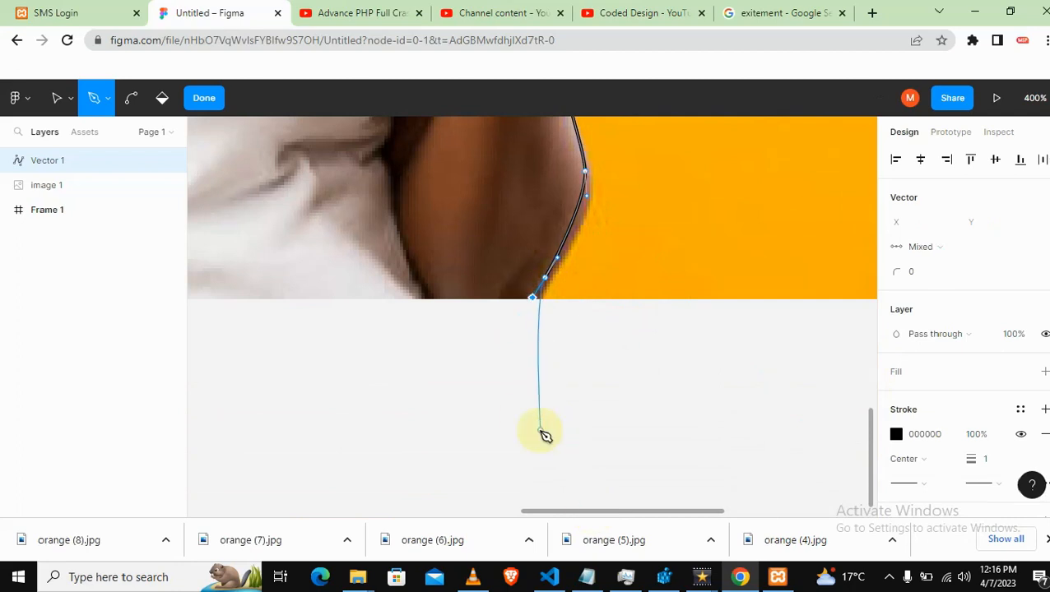
{"action": "left_click", "coordinate": [520, 301]}
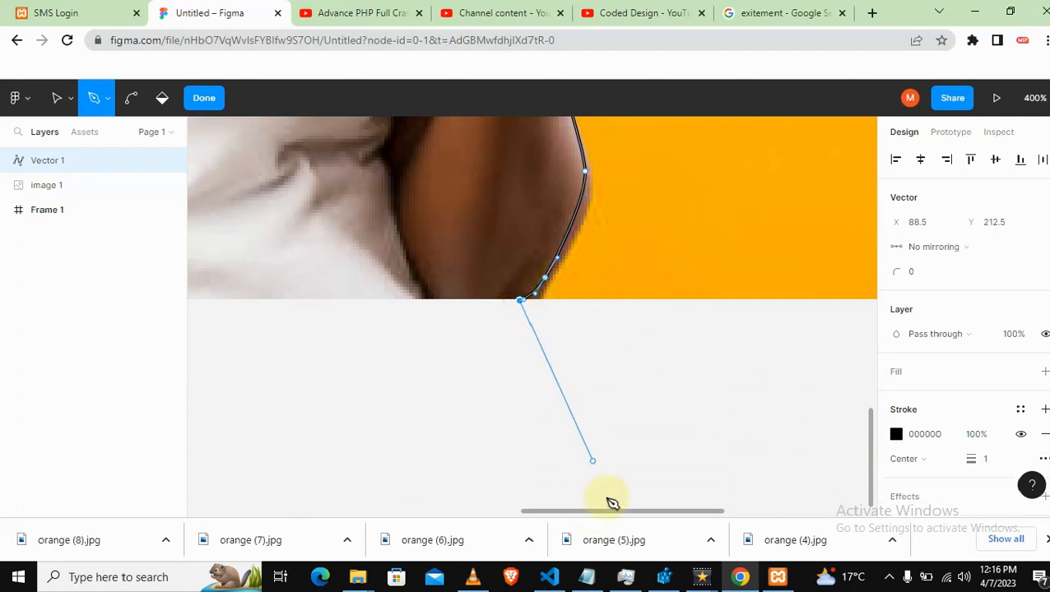
Close the path along the photo's lower edge by joining it to the end anchor on the opposite arm
{"action": "left_click_drag", "start_coordinate": [607, 511], "coordinate": [393, 510]}
{"action": "left_click", "coordinate": [405, 504]}
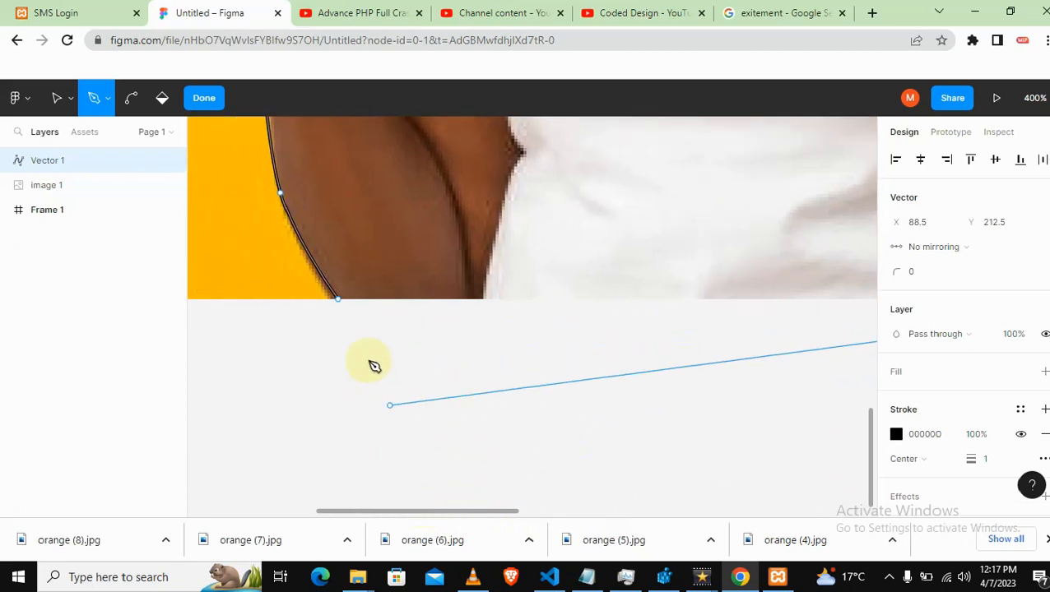
{"action": "left_click", "coordinate": [345, 304]}
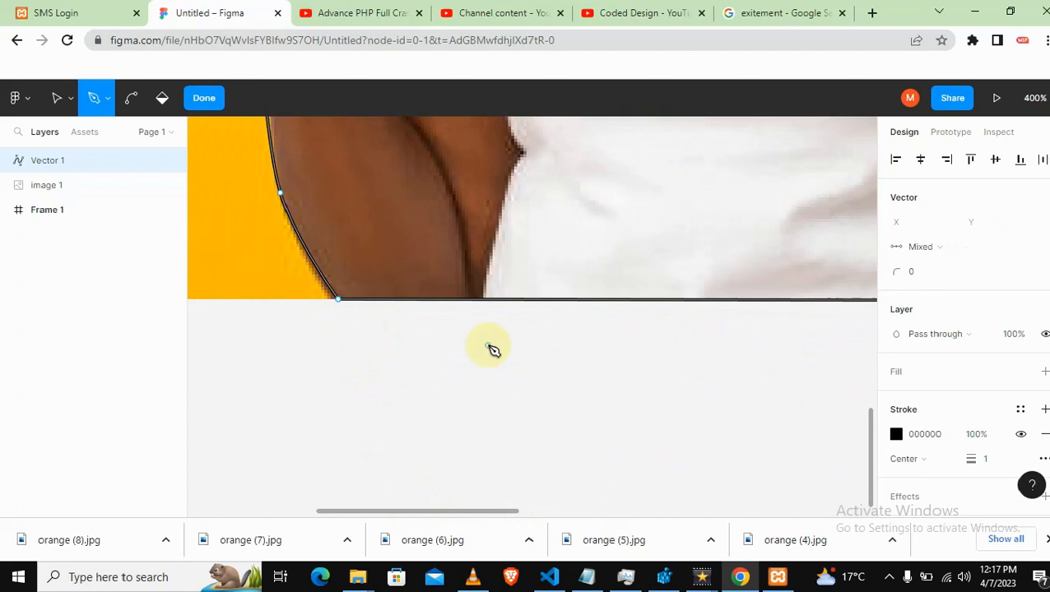
Remove the traced shape's stroke, give it a D9D9D9 fill, and finish editing the vector
{"action": "key", "text": "shift+1"}
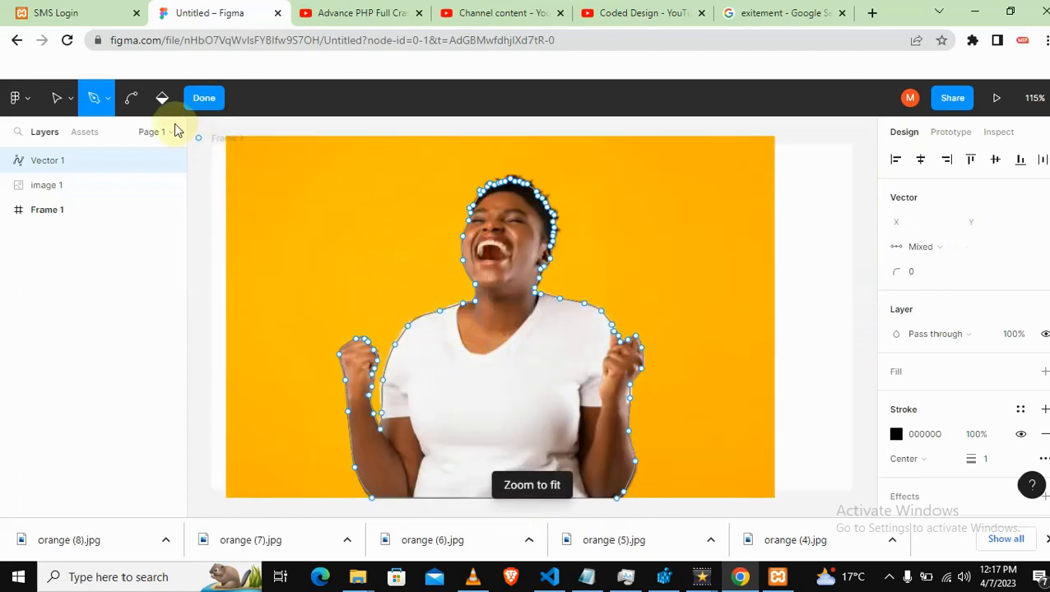
{"action": "left_click", "coordinate": [57, 96]}
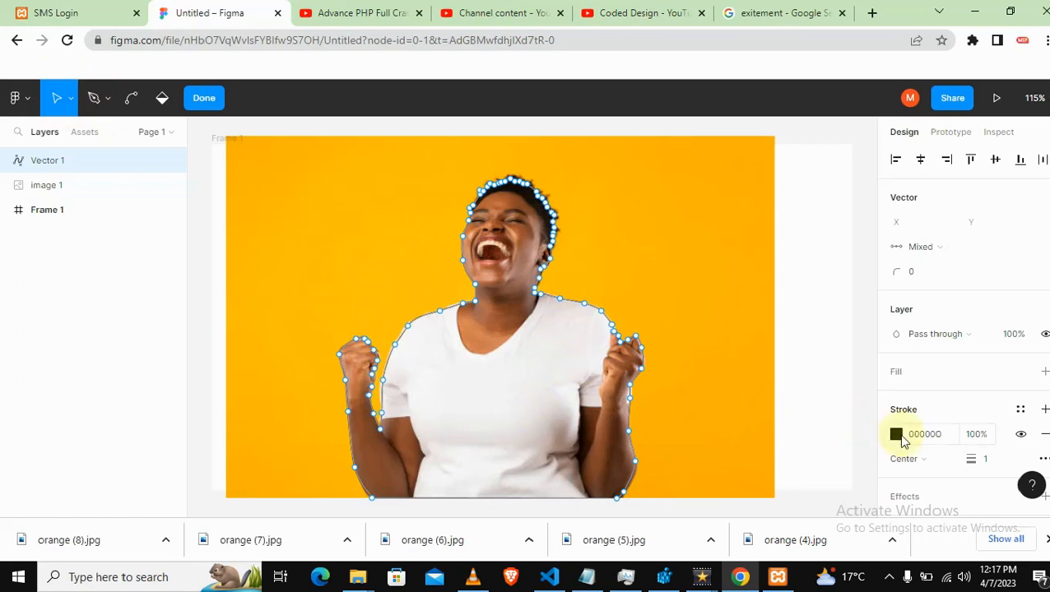
{"action": "left_click", "coordinate": [1045, 436]}
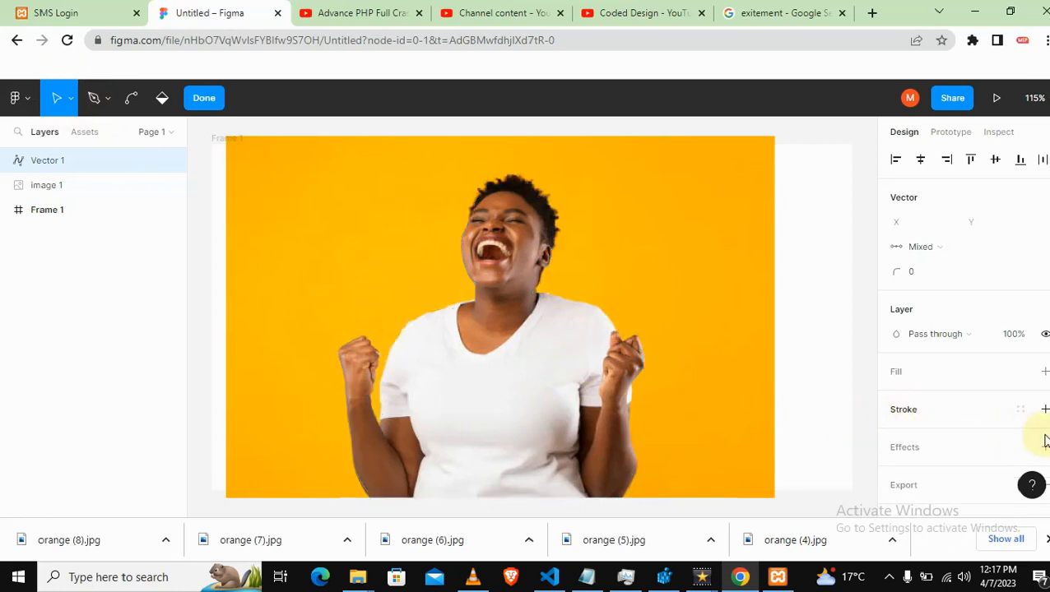
{"action": "left_click", "coordinate": [897, 373]}
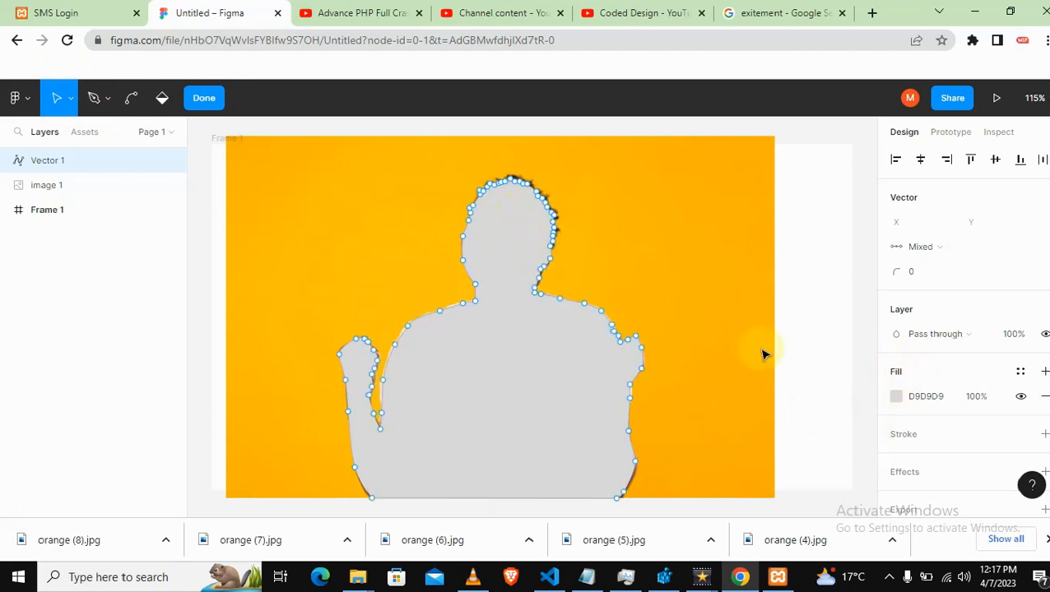
{"action": "left_click", "coordinate": [821, 336]}
{"action": "left_click", "coordinate": [200, 152]}
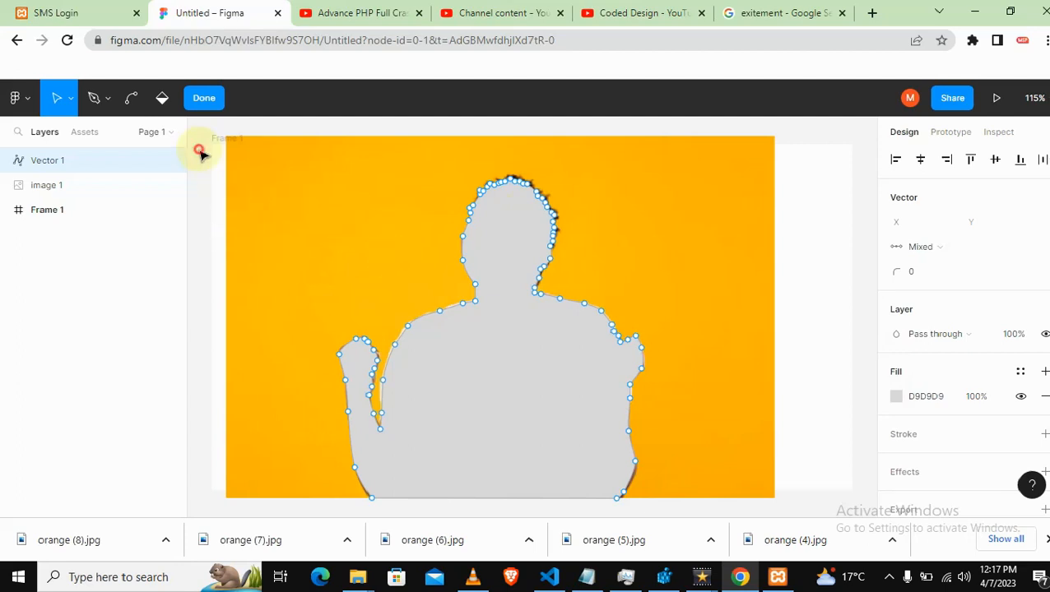
{"action": "left_click", "coordinate": [205, 104]}
{"action": "left_click", "coordinate": [211, 126]}
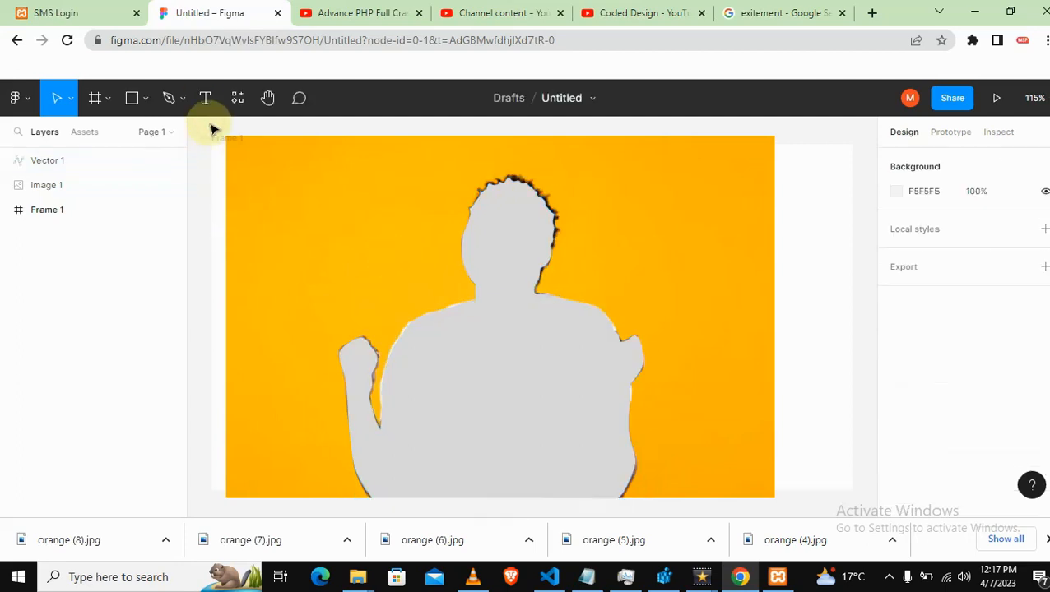
Rename the photo layer "image 1" as PIC
{"action": "left_click", "coordinate": [54, 189]}
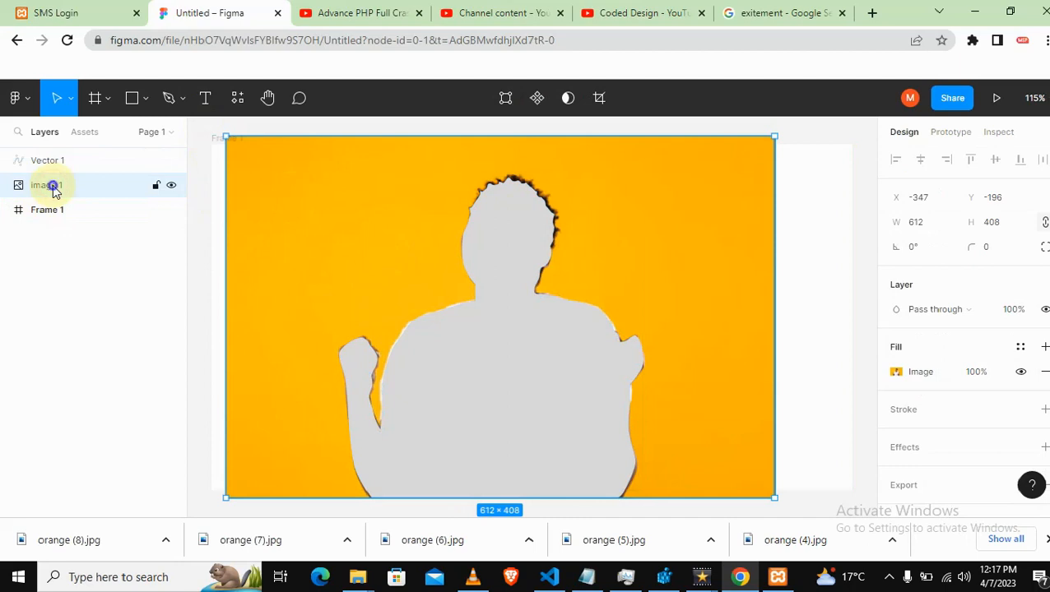
{"action": "right_click", "coordinate": [54, 188]}
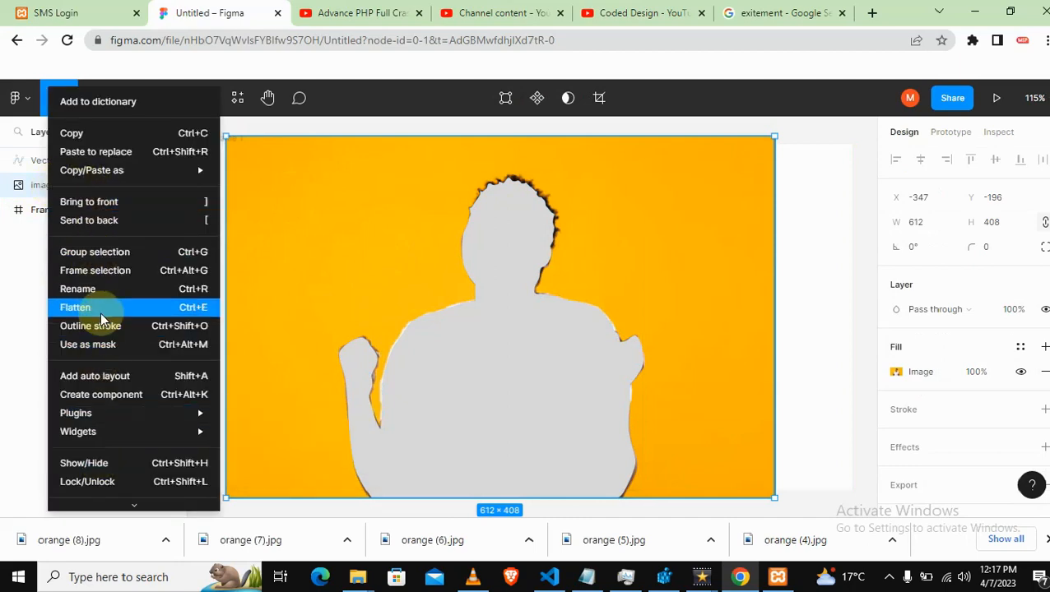
{"action": "left_click", "coordinate": [95, 292]}
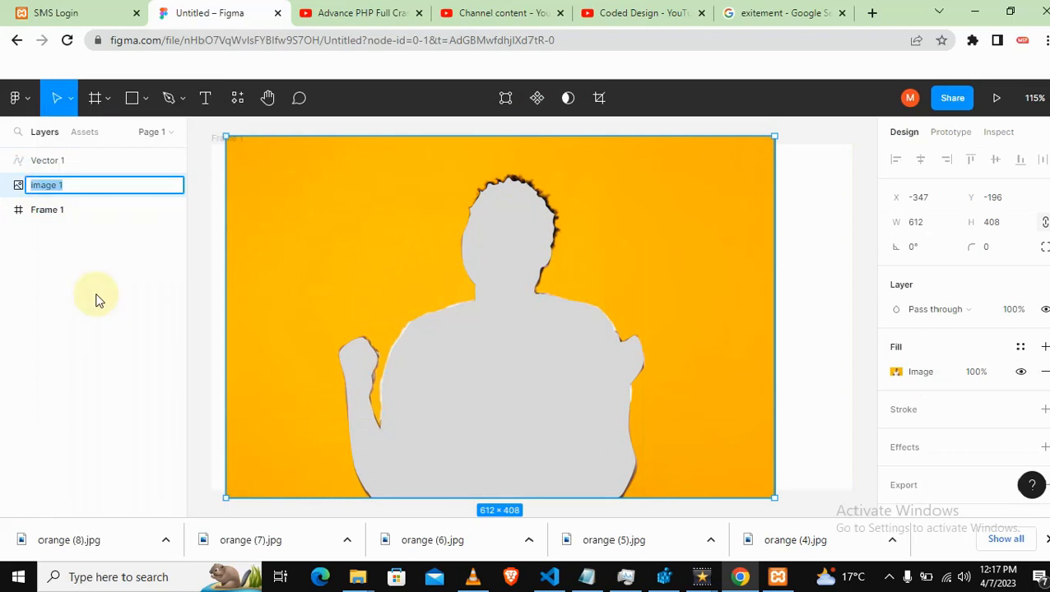
{"action": "type", "text": "PIC"}
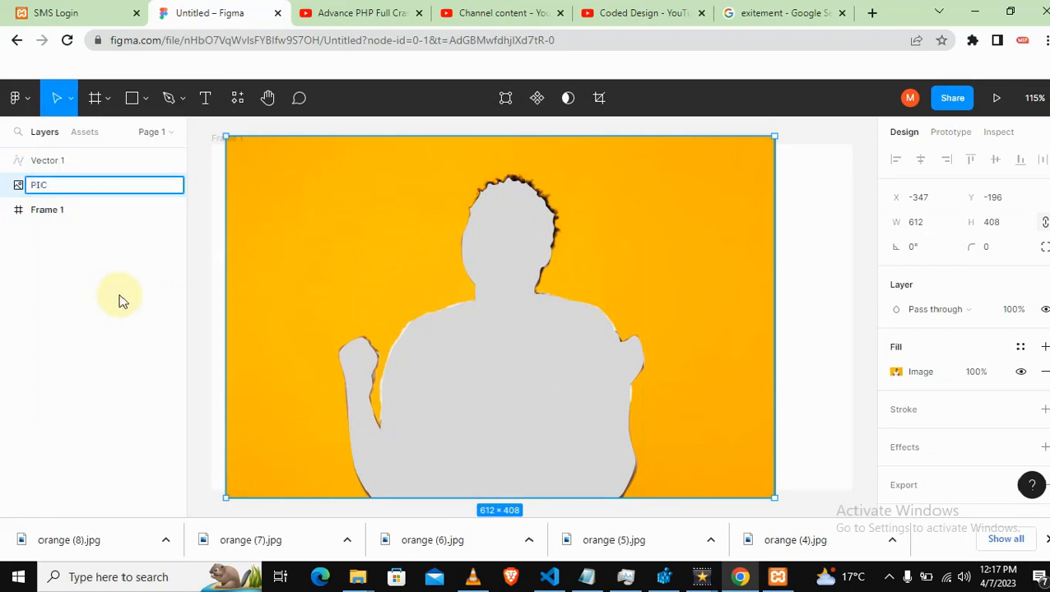
{"action": "left_click", "coordinate": [169, 308]}
Rename the traced vector layer "Vector 1" as PATH
{"action": "left_click", "coordinate": [52, 164]}
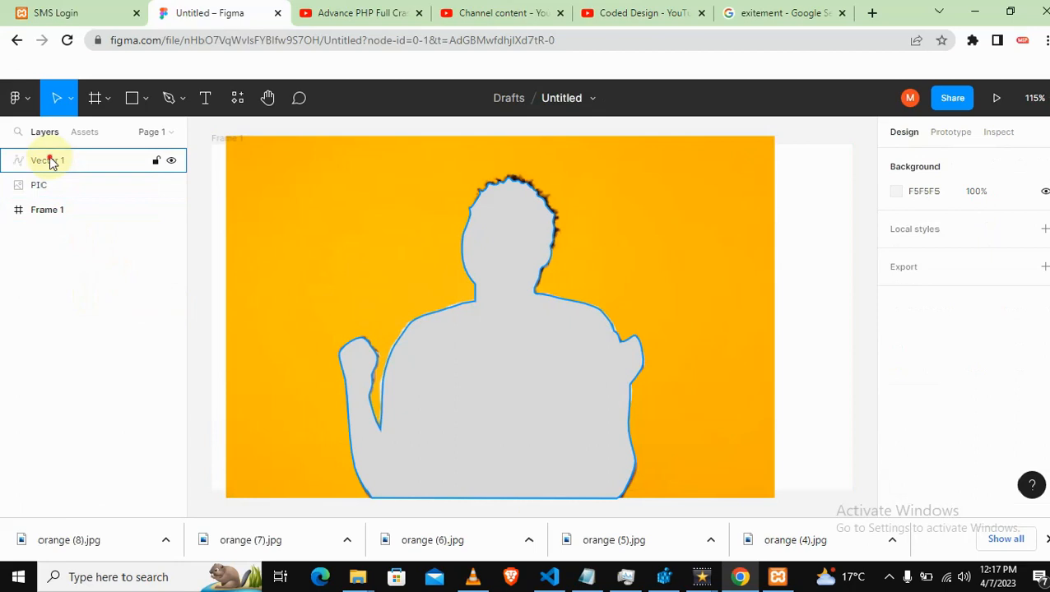
{"action": "right_click", "coordinate": [52, 162]}
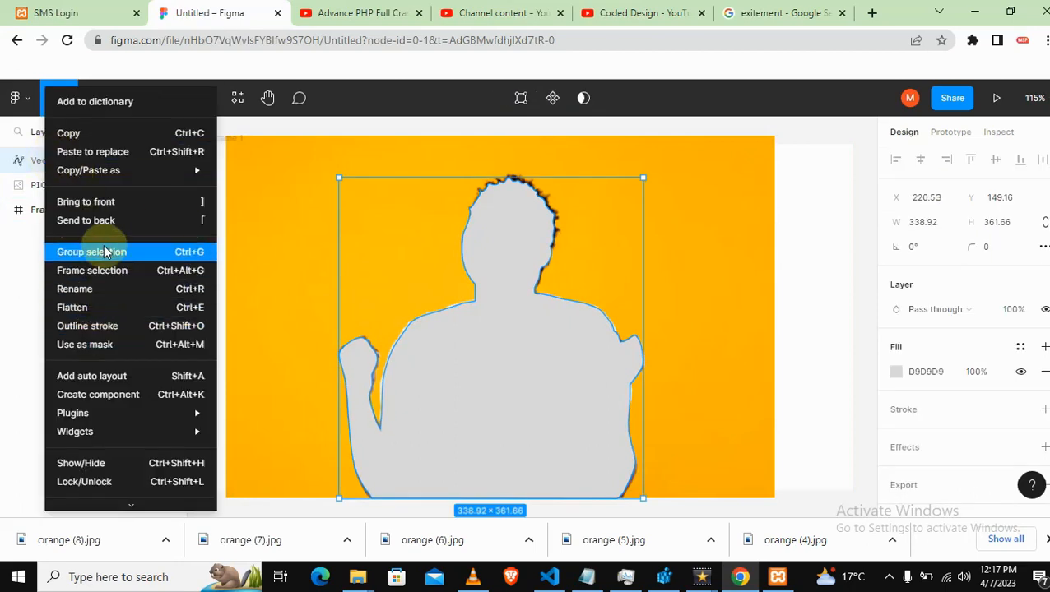
{"action": "left_click", "coordinate": [92, 289]}
{"action": "type", "text": "PATH"}
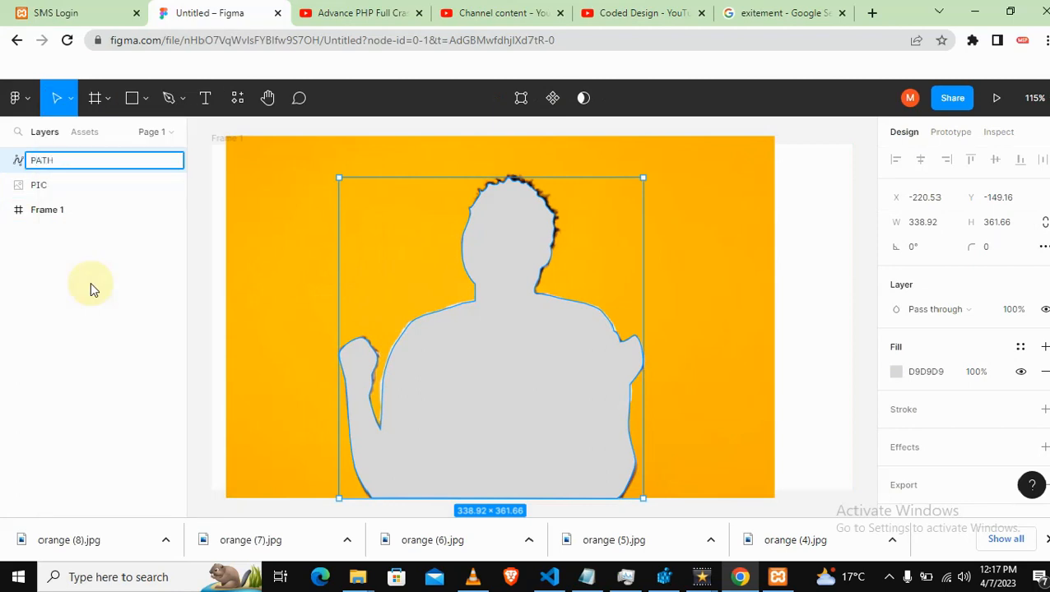
{"action": "left_click", "coordinate": [129, 297]}
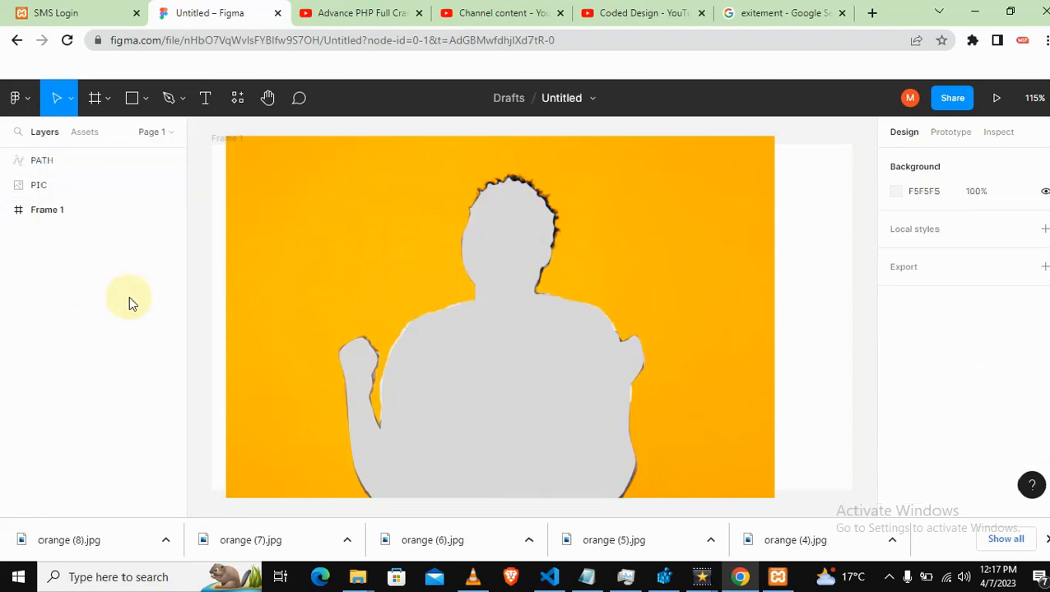
Move the PATH layer beneath the PIC layer in the layer order
{"action": "left_click", "coordinate": [517, 392]}
{"action": "left_click_drag", "start_coordinate": [50, 166], "coordinate": [48, 195]}
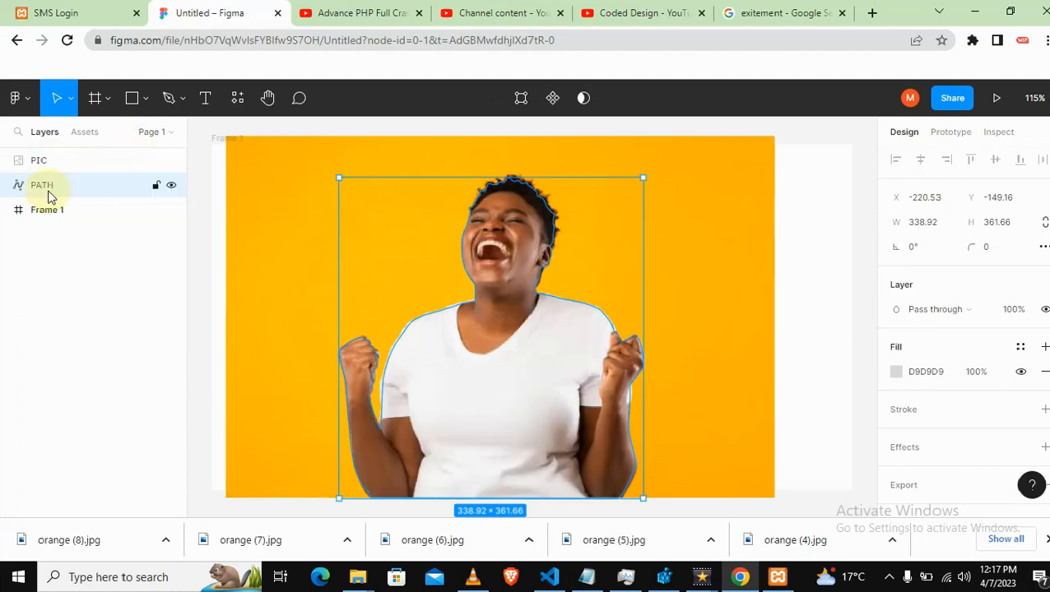
{"action": "left_click", "coordinate": [46, 165]}
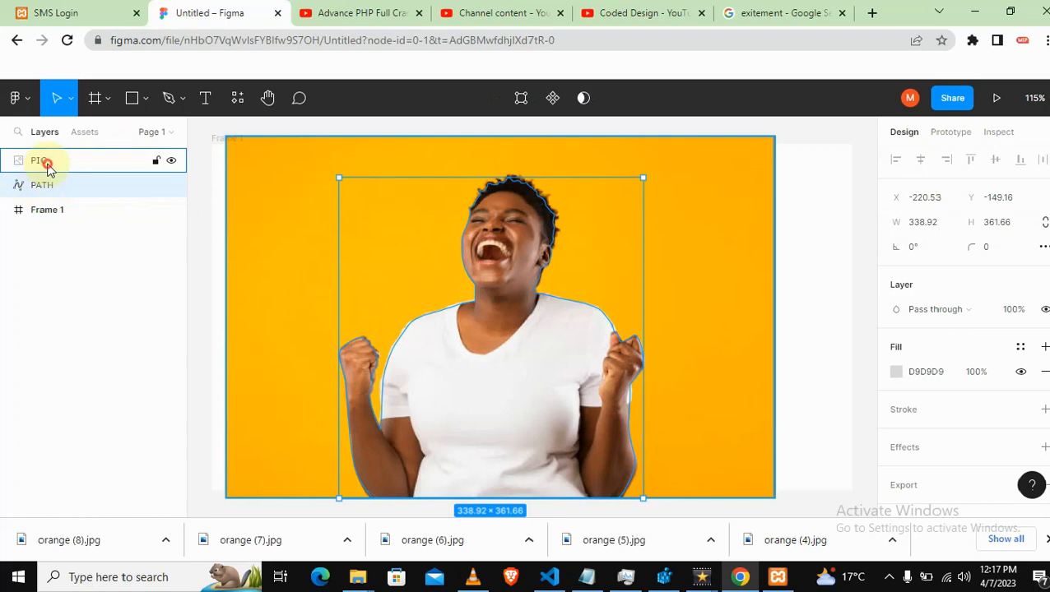
{"action": "left_click", "coordinate": [40, 186]}
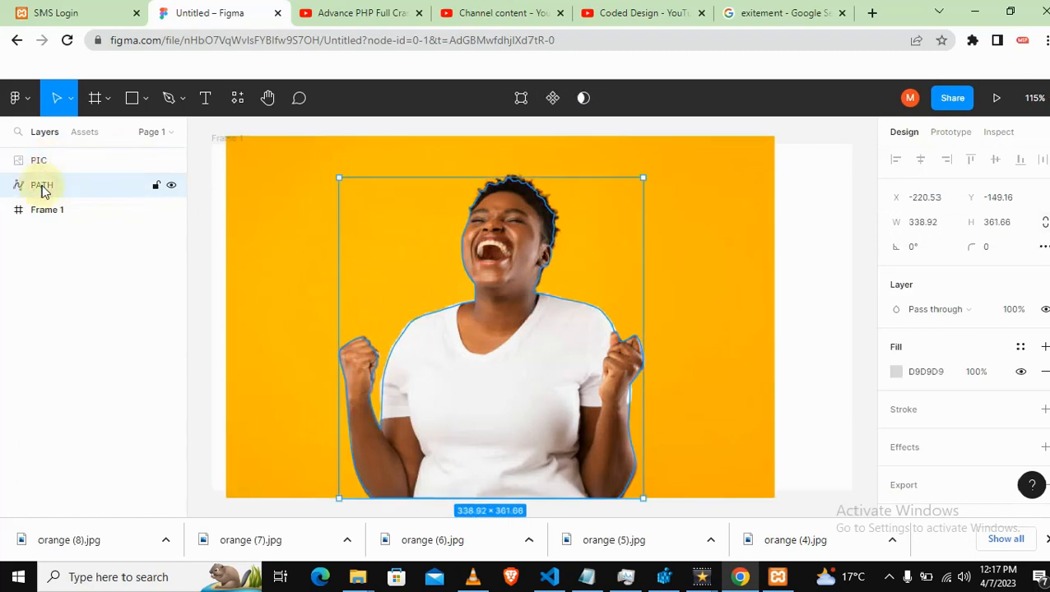
{"action": "left_click", "coordinate": [73, 301]}
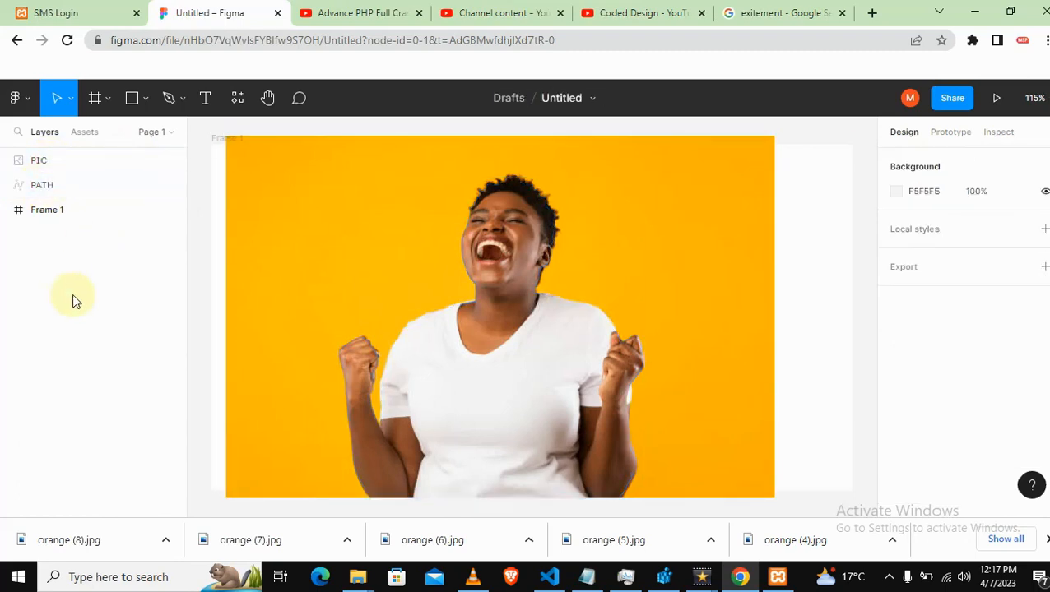
Mask the PIC layer with the PATH shape so only the person remains over the white frame
{"action": "left_click", "coordinate": [85, 167]}
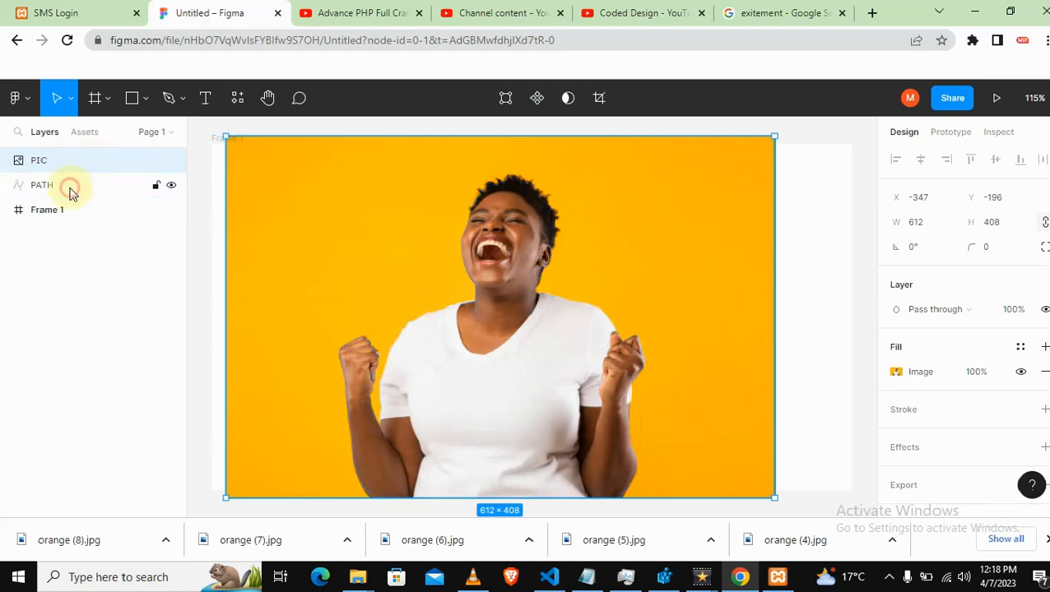
{"action": "left_click", "coordinate": [70, 189], "text": "shift"}
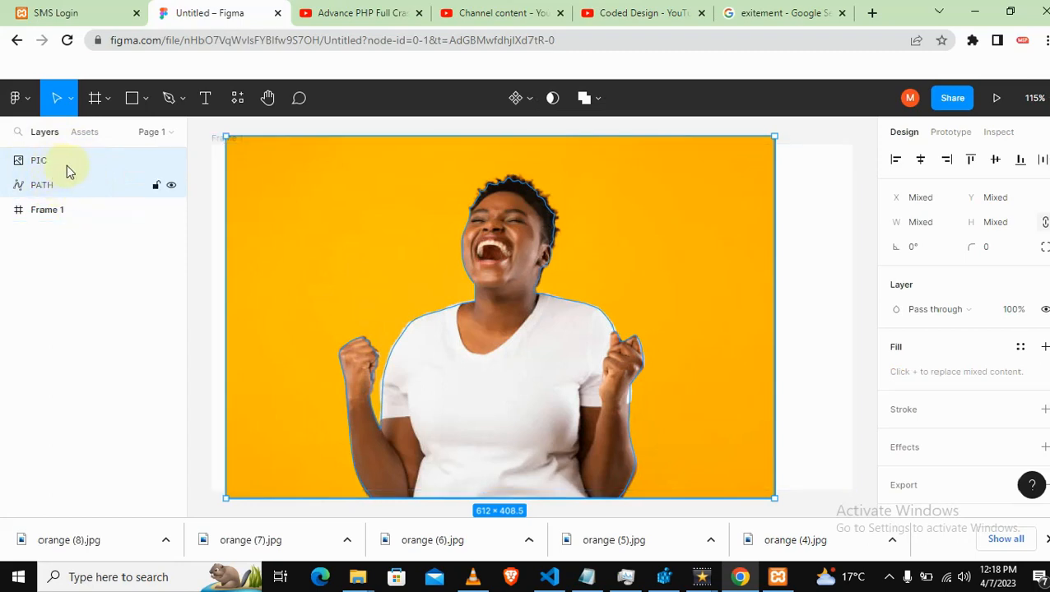
{"action": "left_click", "coordinate": [554, 99]}
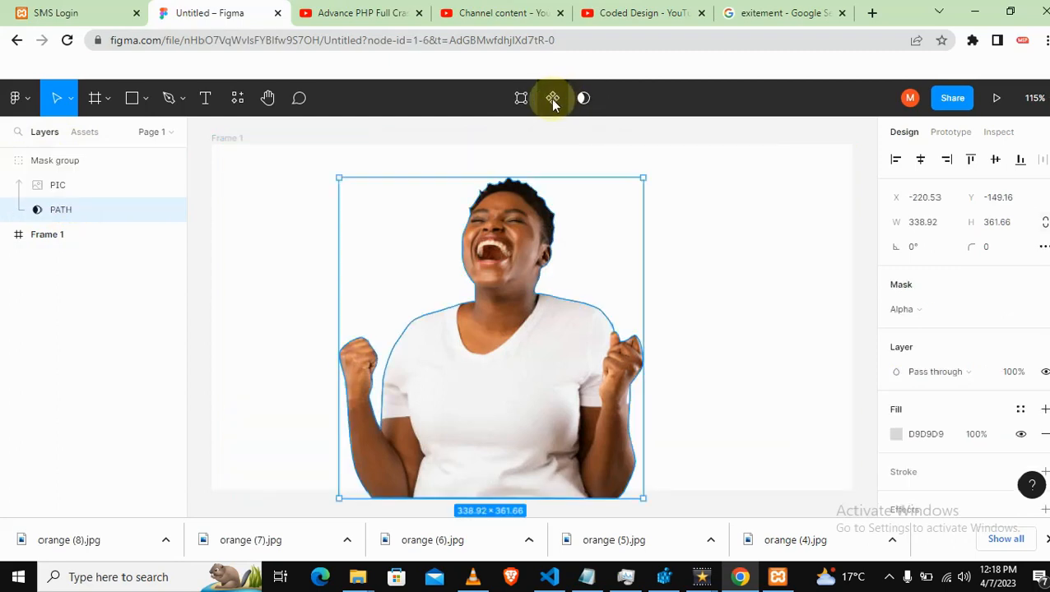
{"action": "left_click", "coordinate": [296, 202]}
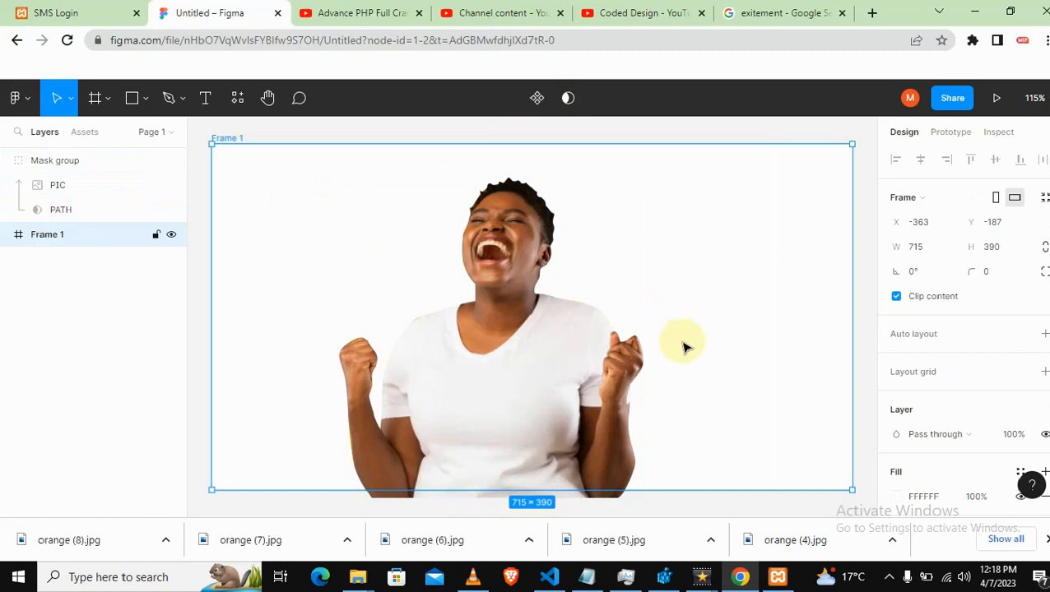
{"action": "left_click", "coordinate": [890, 581]}
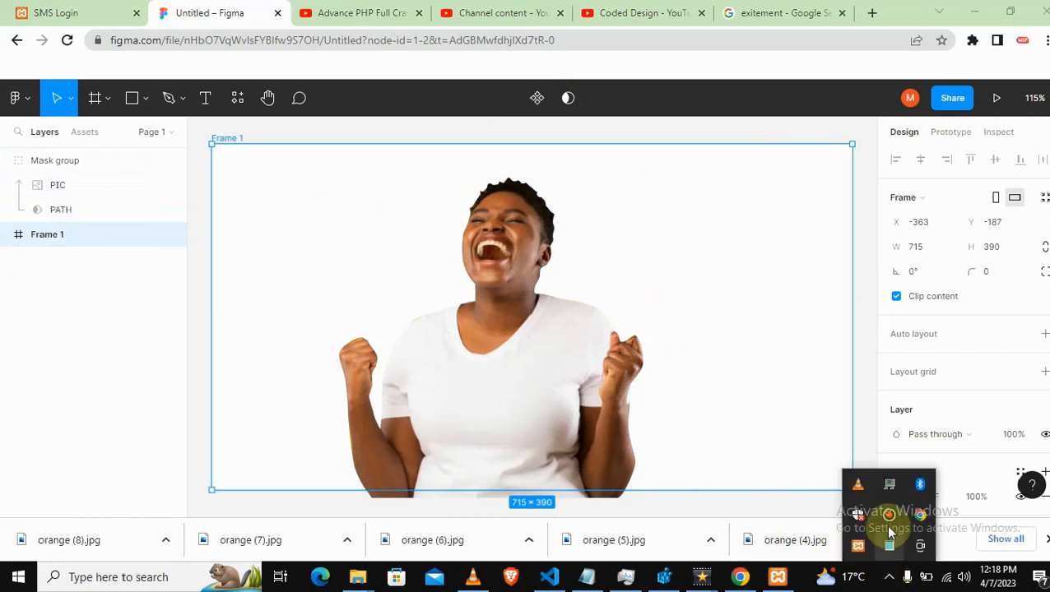